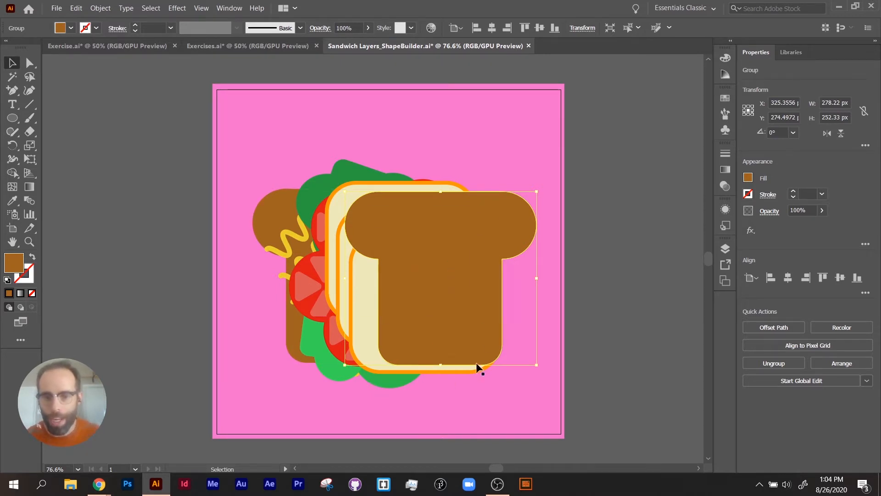
- Move the top bread slice away from the sandwich and place it back over the cheese slices
drag(448, 299, 529, 277)
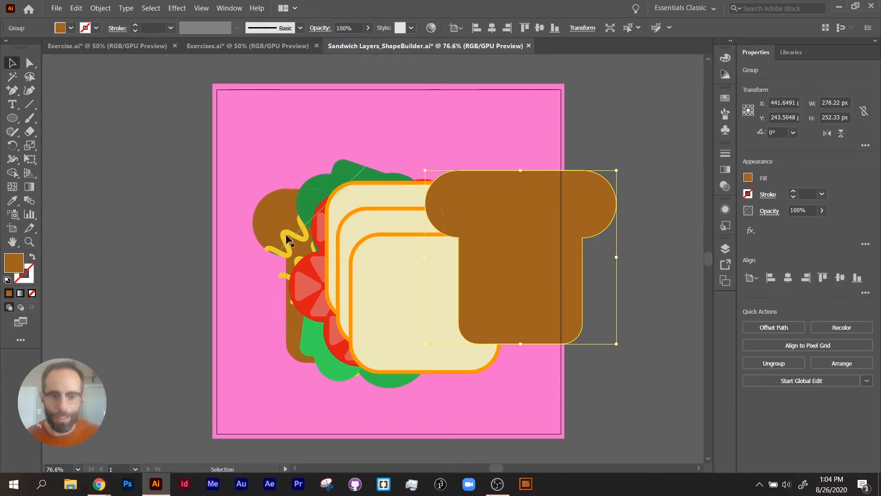
drag(473, 245, 390, 256)
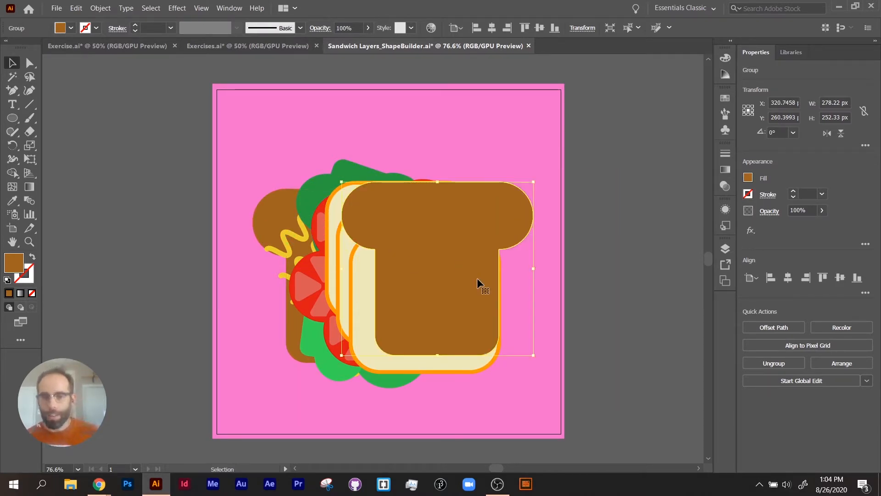
- Show the document's layers and set the layer list's row size to a custom 50 pixels
click(724, 248)
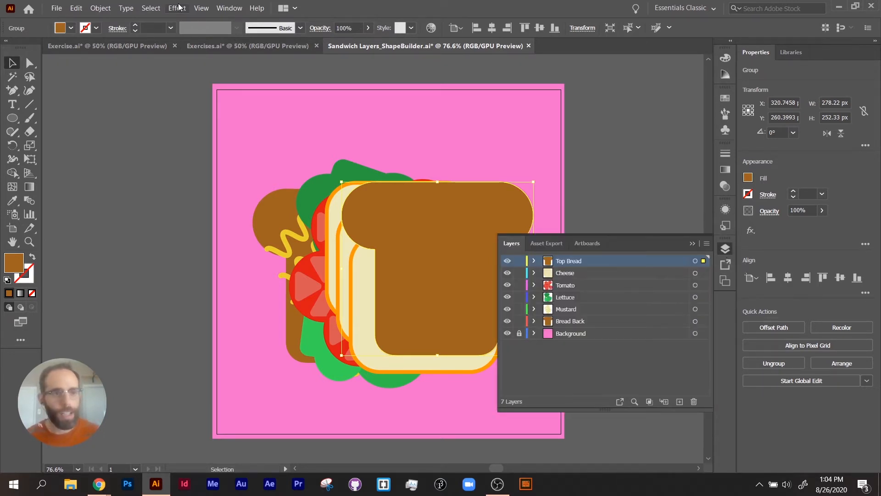
click(229, 11)
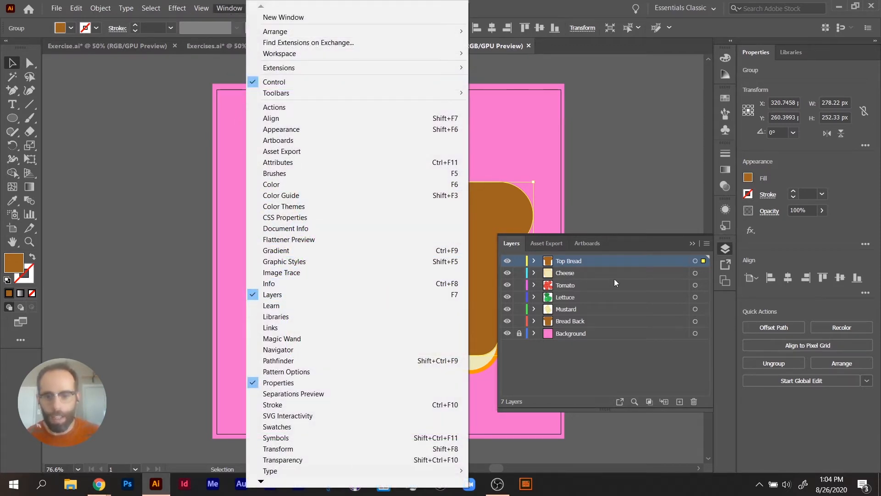
click(597, 291)
click(707, 244)
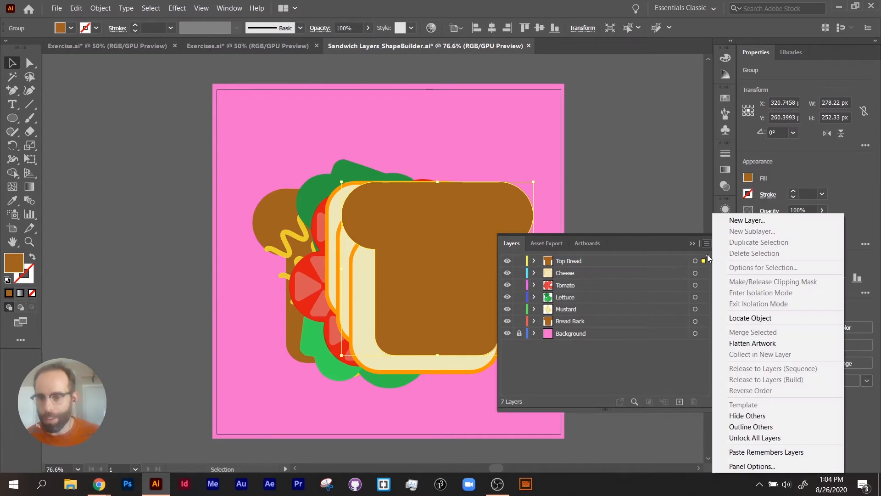
click(761, 466)
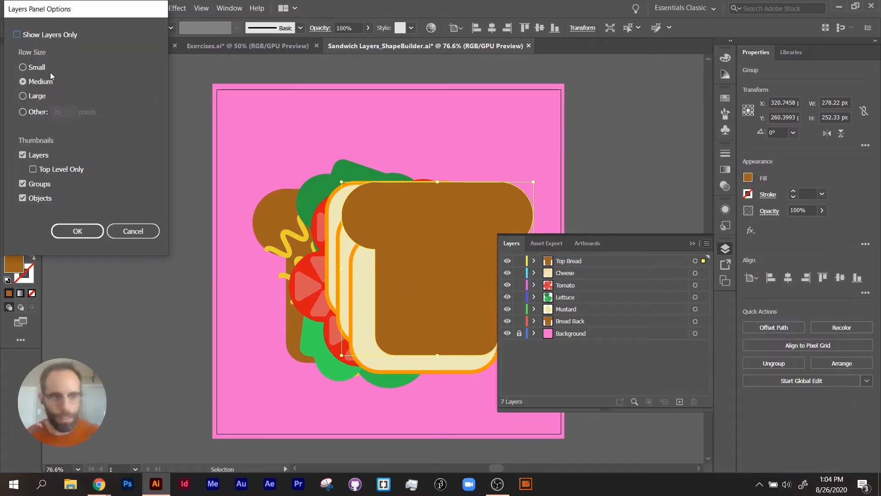
click(33, 112)
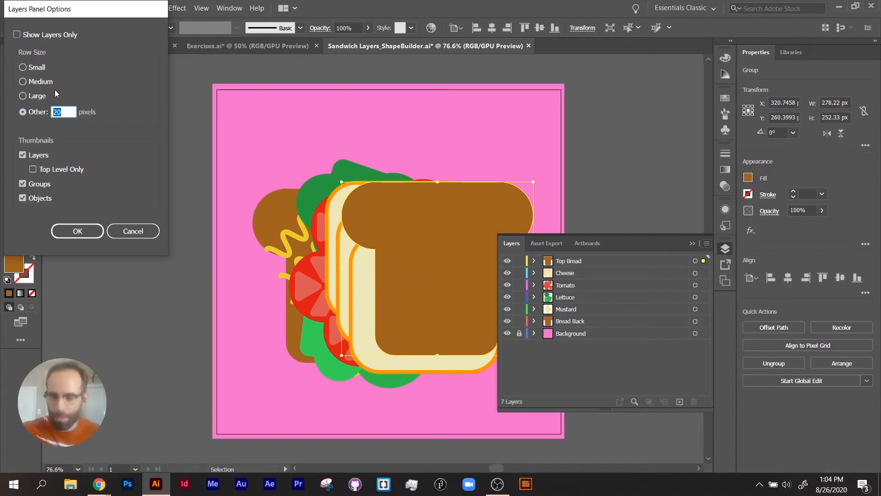
text(50)
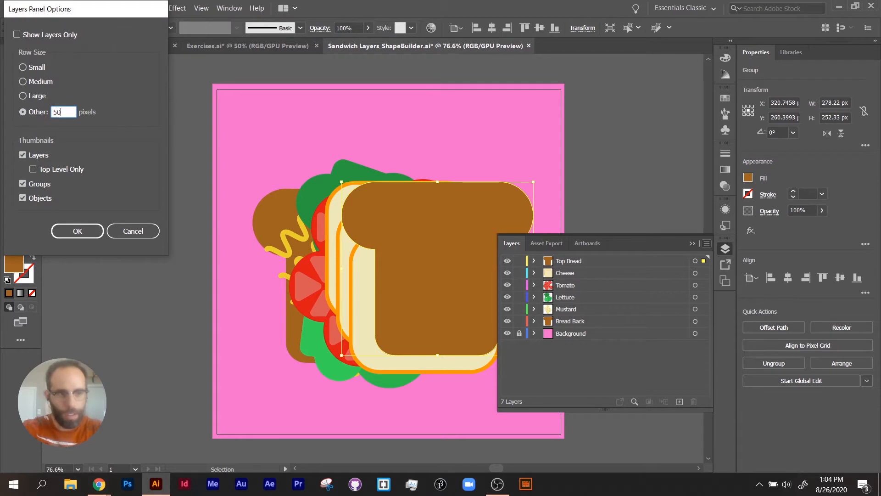
click(83, 235)
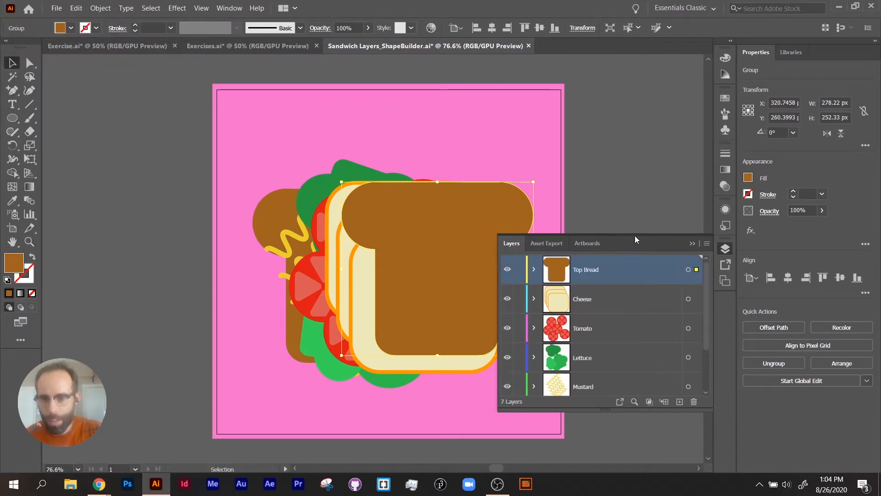
- Lengthen the layer list and reposition it beside the artwork so that all seven layers fit
drag(610, 411, 610, 464)
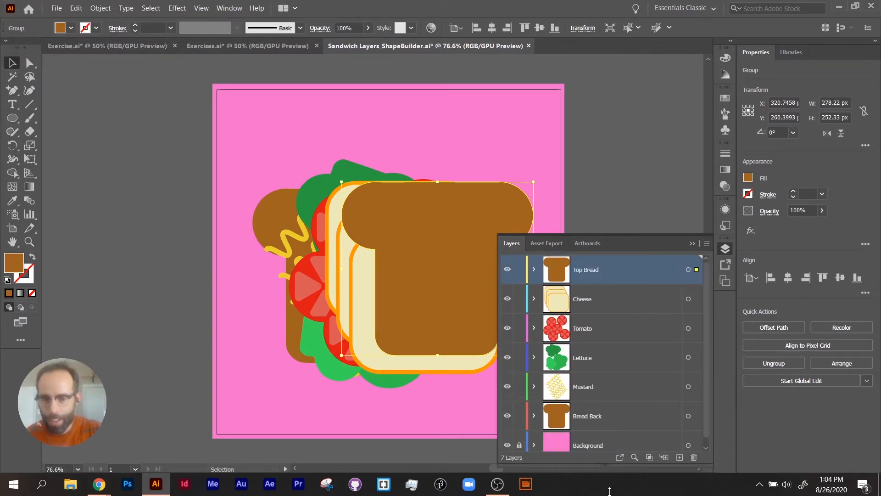
click(632, 232)
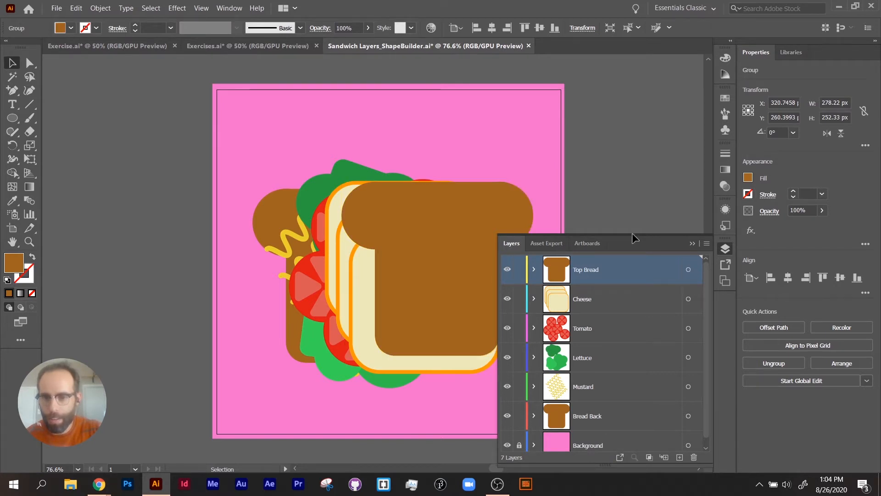
drag(637, 234, 637, 143)
drag(406, 216, 331, 227)
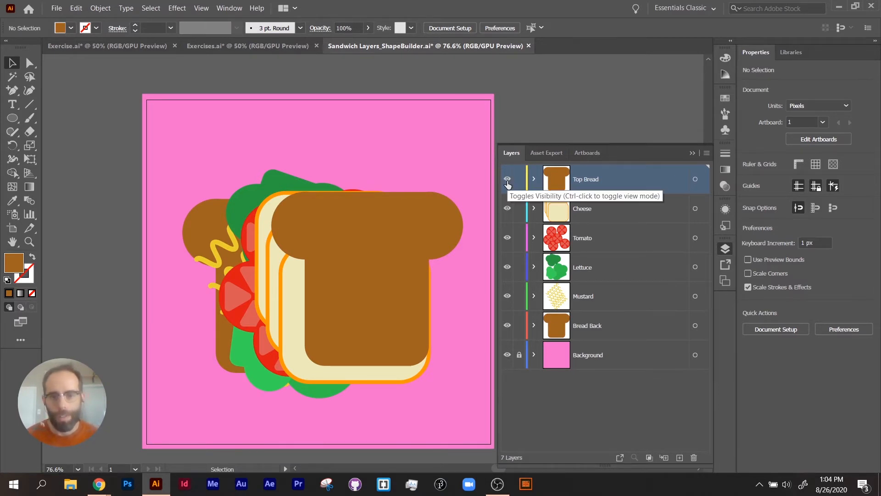
- Hide all layers above Background, then unlock and expand the Background layer down to its rectangle
drag(507, 182, 513, 344)
click(586, 358)
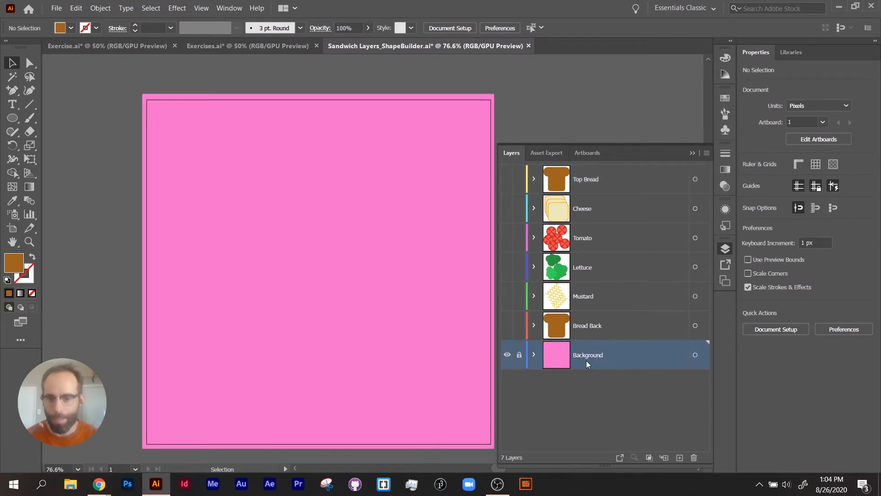
click(534, 356)
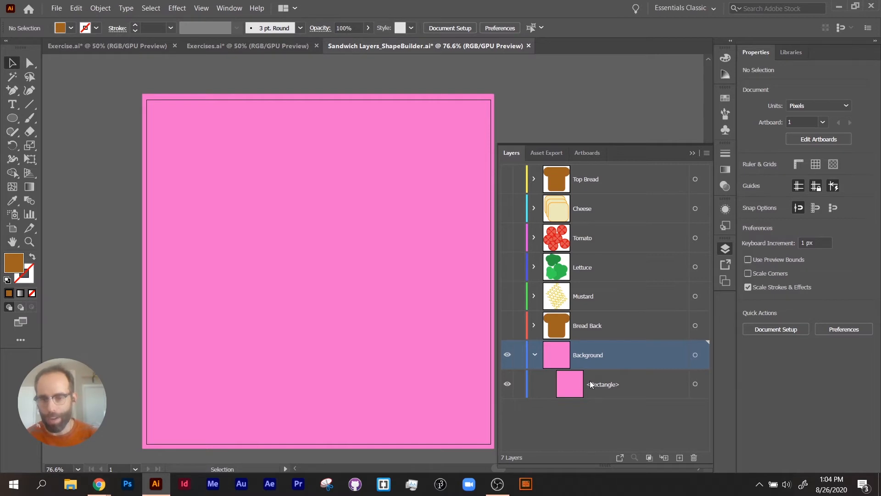
click(602, 388)
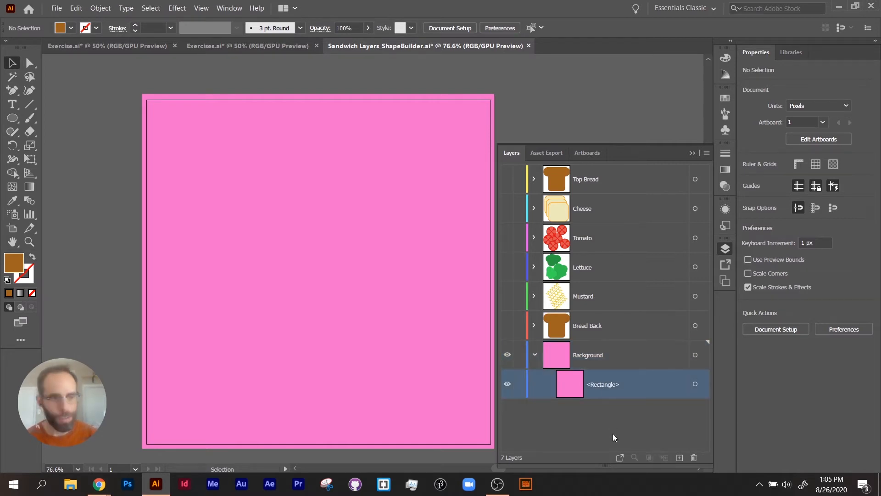
- Draw two large brown circles on the Background layer, one at the artboard's upper left and one at its lower centre
click(13, 119)
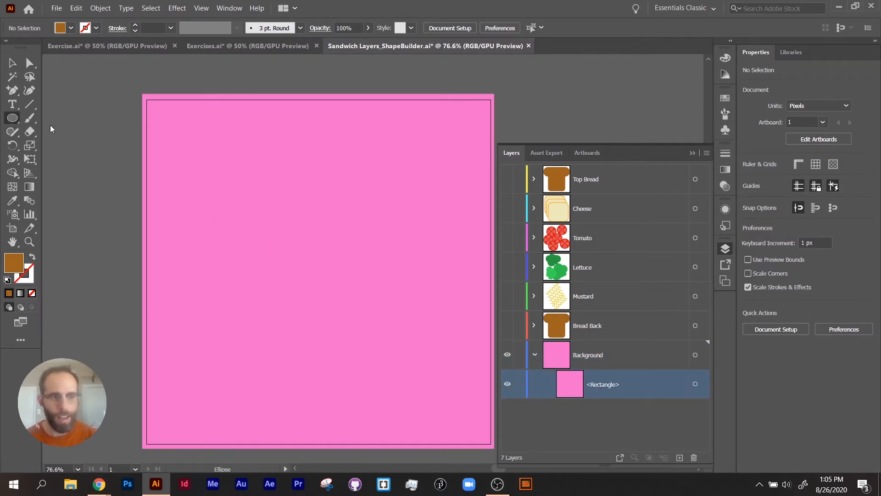
click(596, 367)
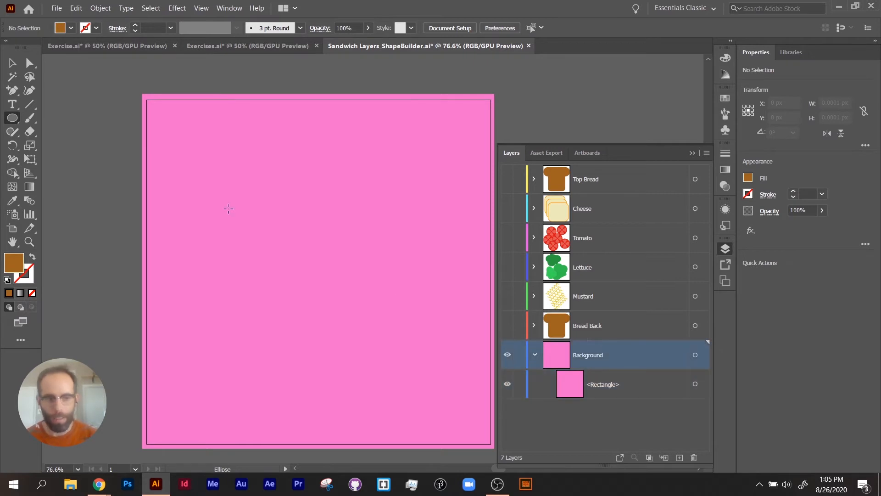
drag(188, 140, 315, 268)
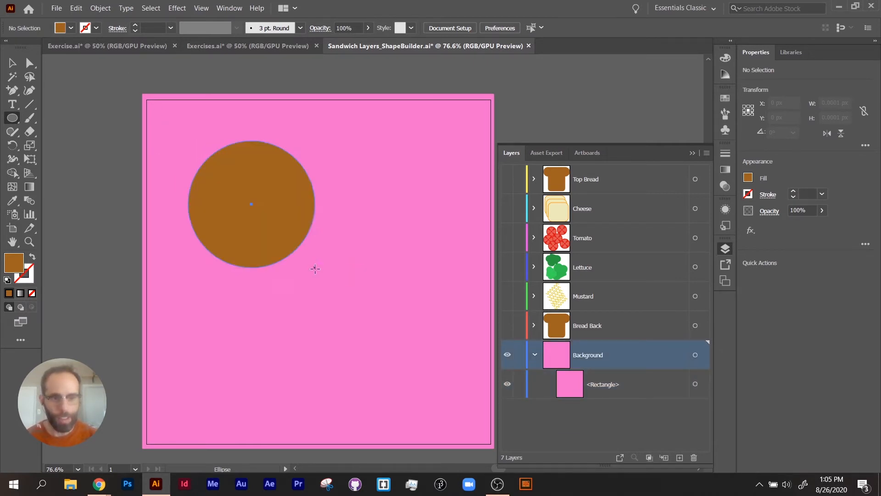
drag(312, 308, 414, 418)
drag(388, 242, 462, 287)
key(ctrl+z)
drag(398, 196, 459, 271)
key(ctrl+z)
drag(393, 214, 456, 263)
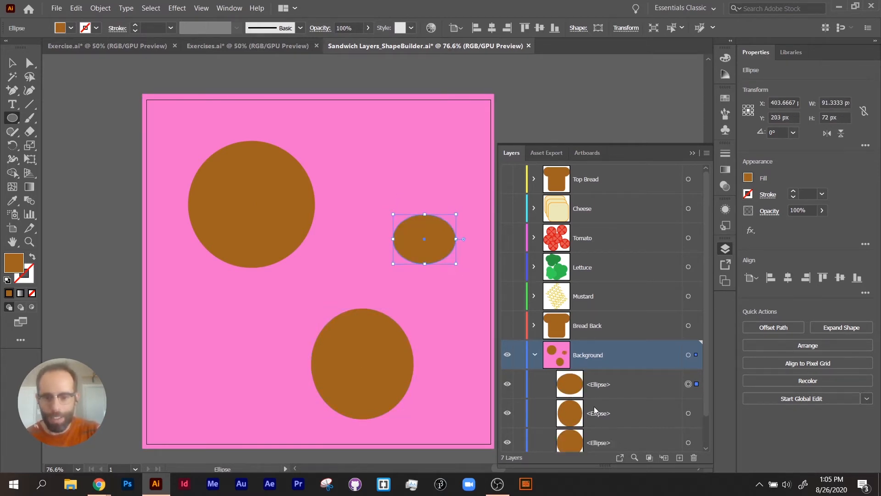
scroll(621, 315, down, 1)
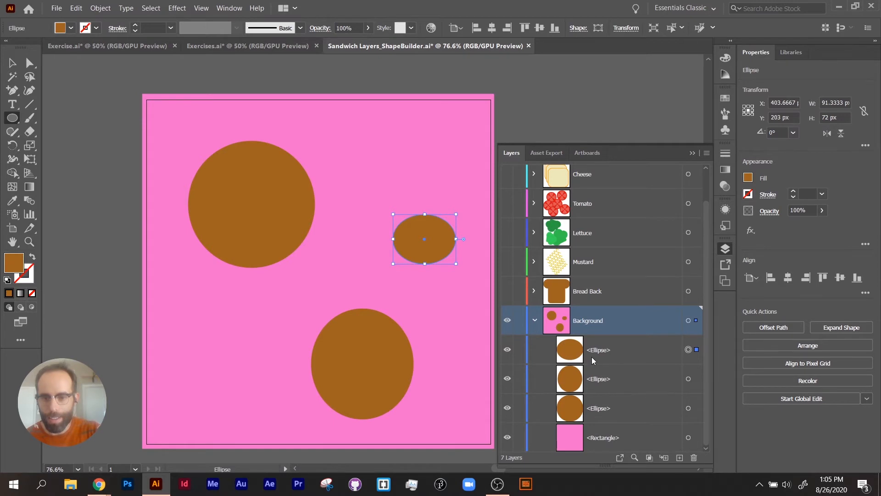
key(ctrl+z)
- Draw a third, smaller circle on the Background layer and move it to the artboard's upper-right corner
drag(356, 173, 419, 236)
key(v)
drag(395, 204, 450, 146)
- Fill all three circles with white, move them together about 30 px left and 8 px down, and deselect them
key(ctrl+a)
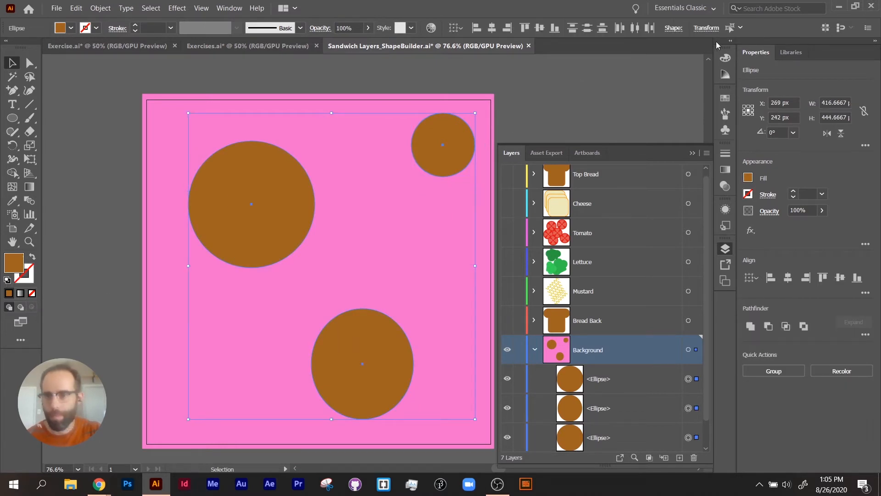
click(725, 58)
click(599, 130)
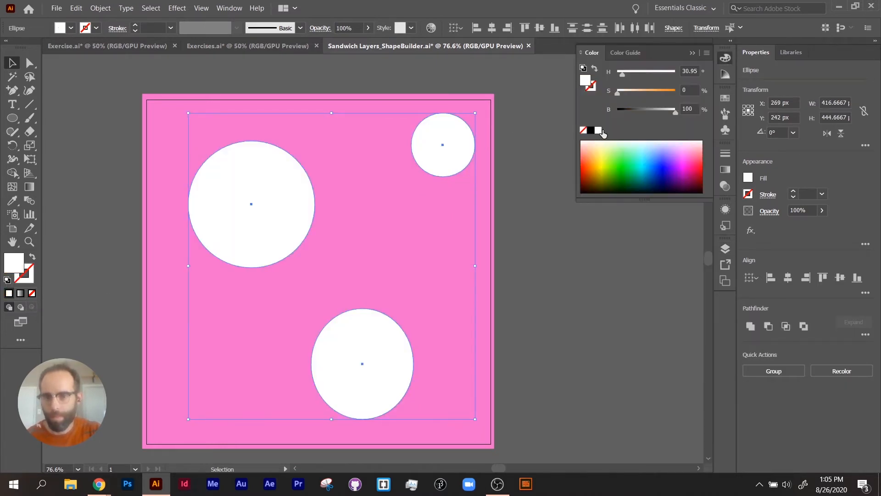
click(725, 248)
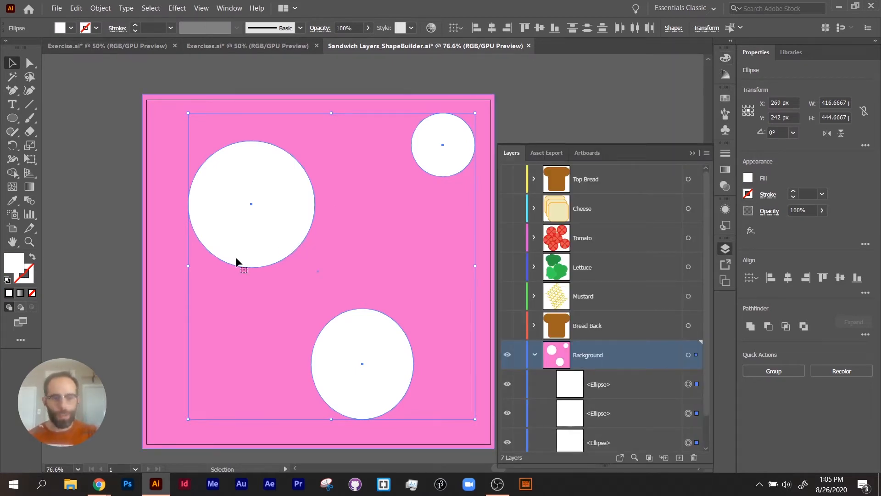
drag(253, 238, 231, 244)
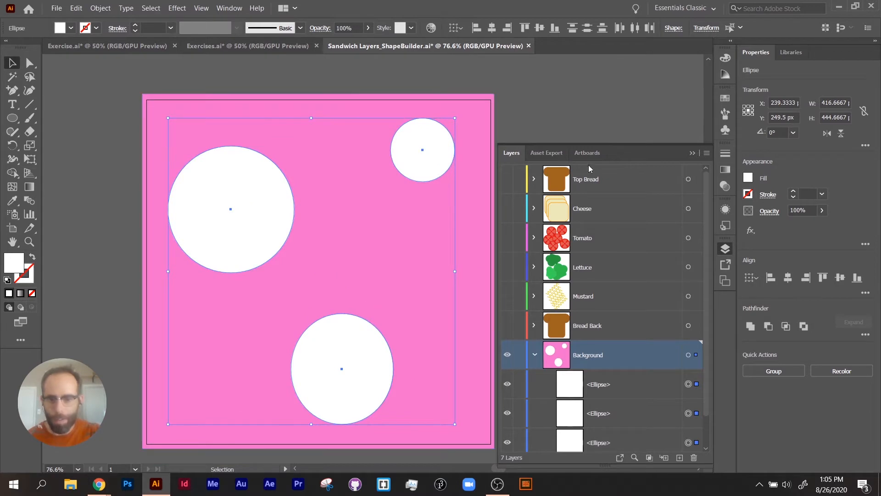
key(ctrl+shift+a)
- Collapse the Background layer and make the Bread Back, Mustard and Lettuce layers visible again
click(534, 355)
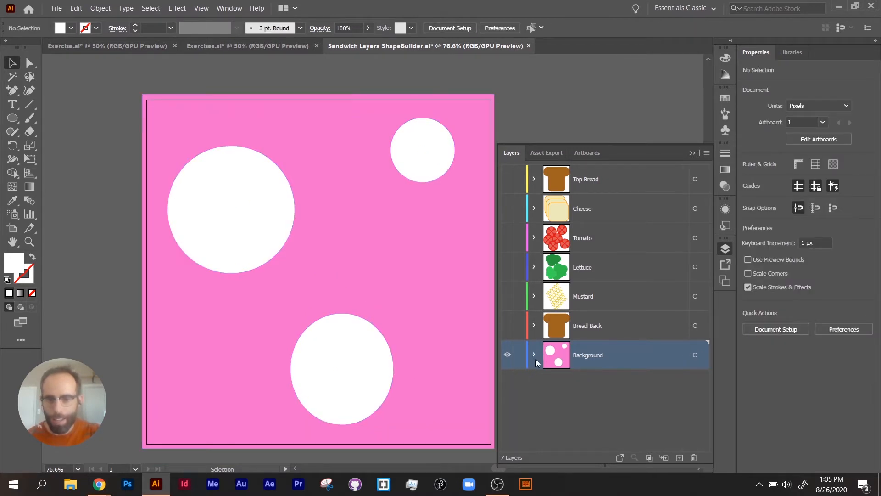
click(507, 331)
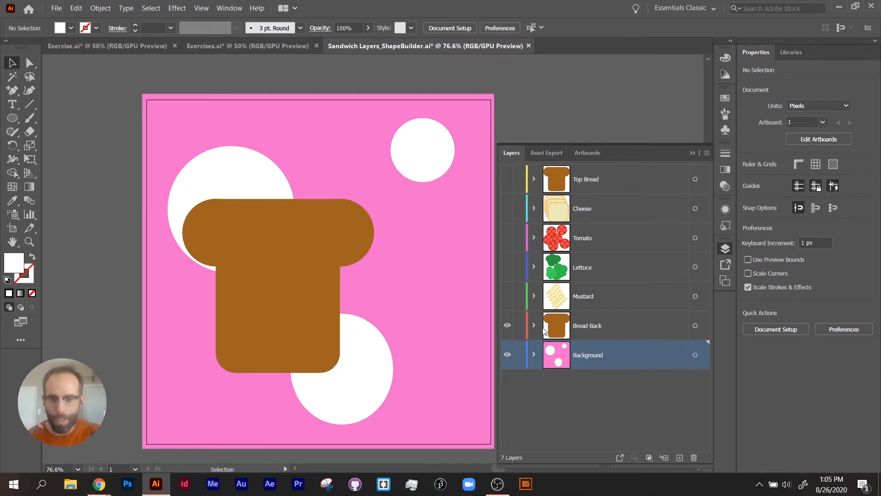
click(509, 296)
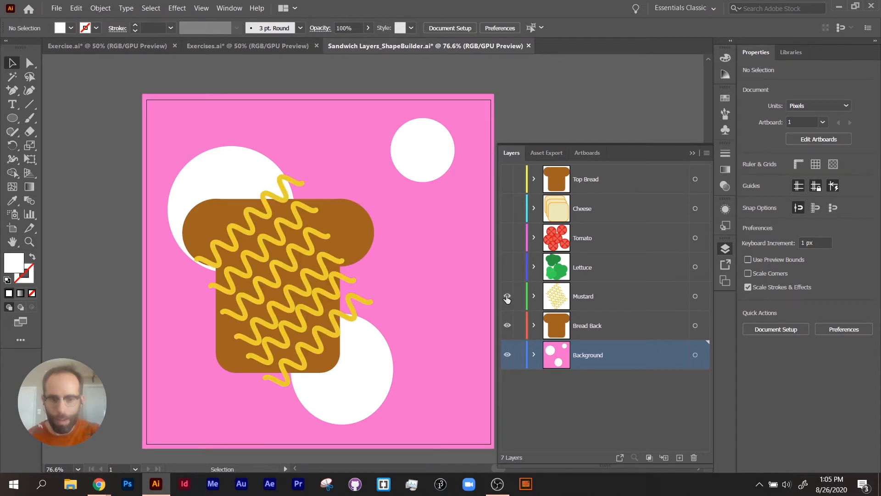
click(508, 266)
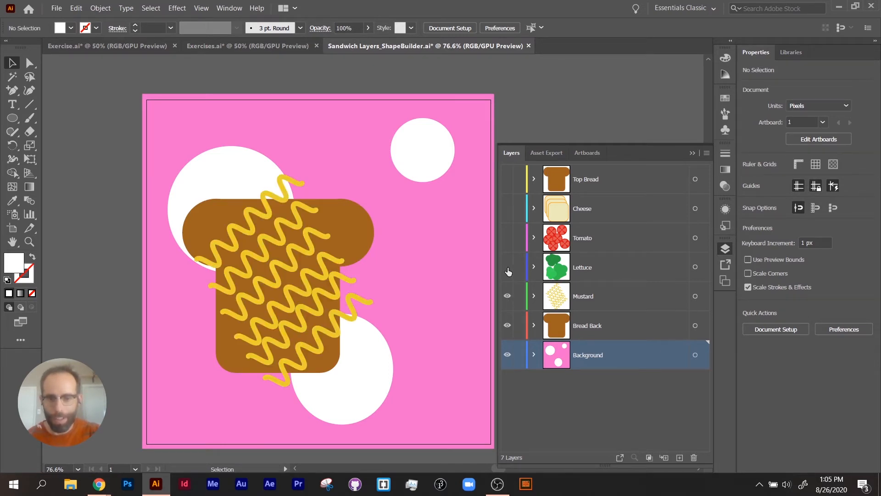
- Expand the Lettuce layer and its first group to examine their contents, then collapse both
click(535, 266)
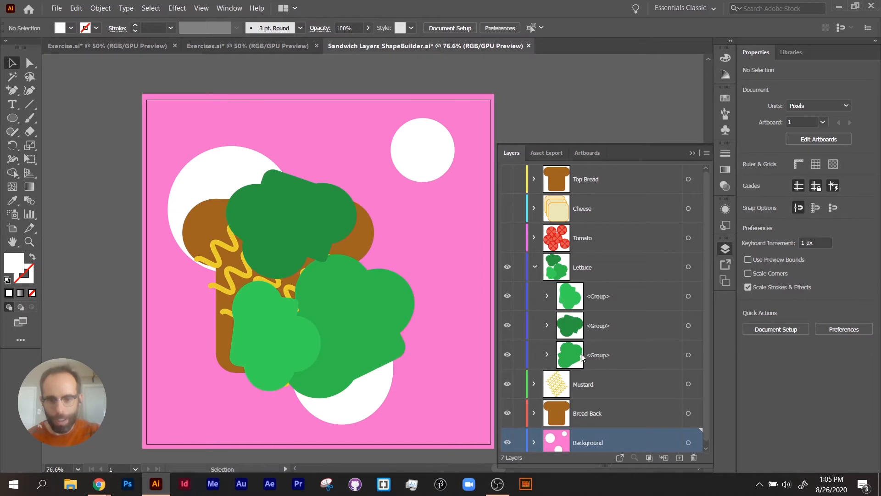
click(548, 296)
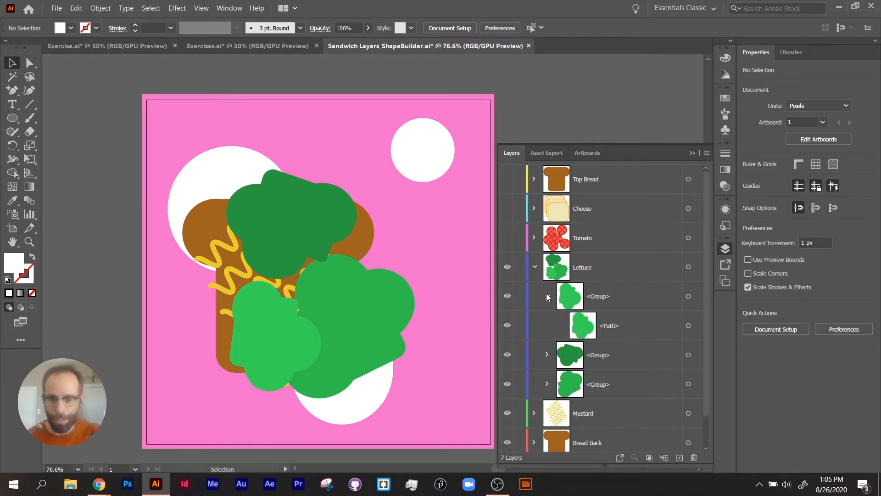
click(547, 295)
click(534, 266)
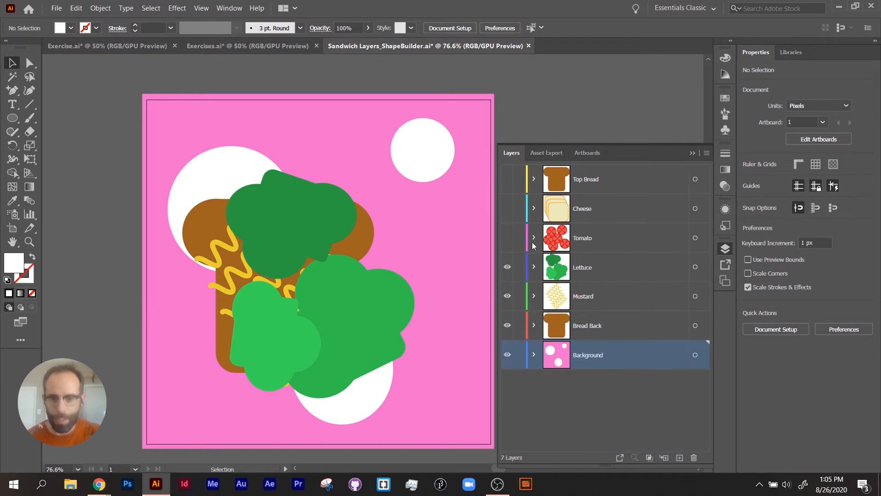
- Make the Tomato, Cheese and Top Bread layers visible again, expanding Tomato to view its groups and collapsing it
click(533, 238)
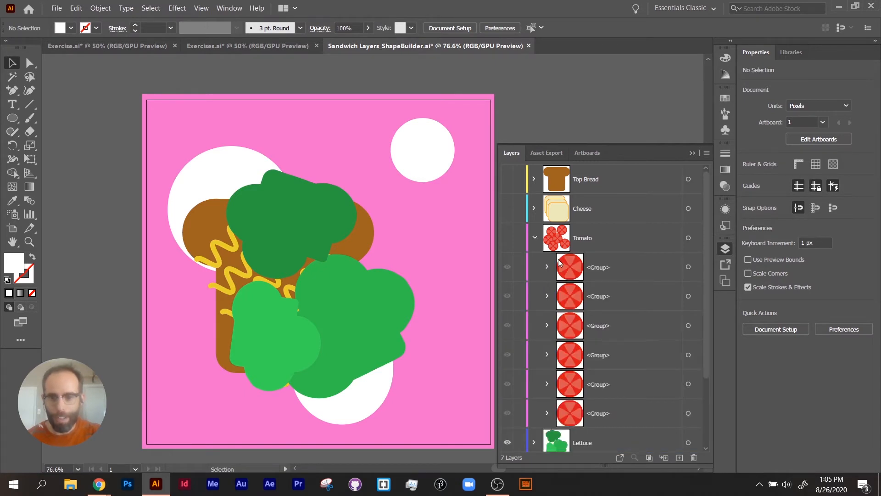
click(507, 237)
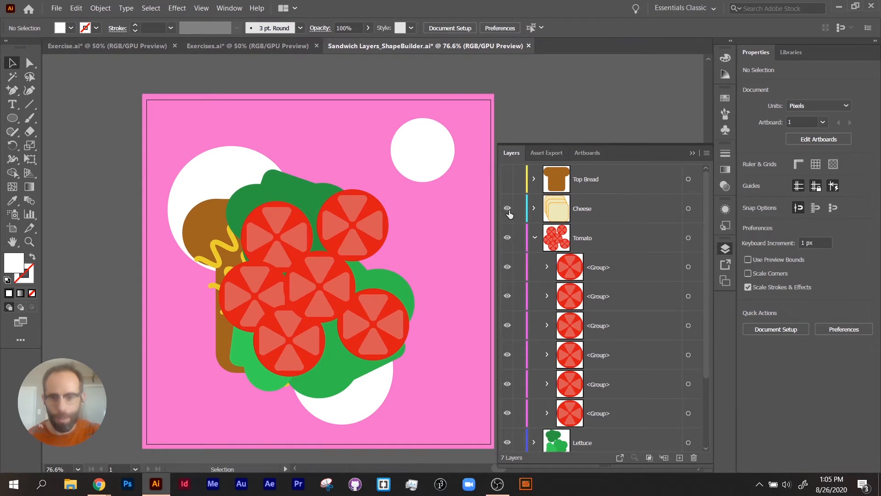
click(507, 209)
click(507, 180)
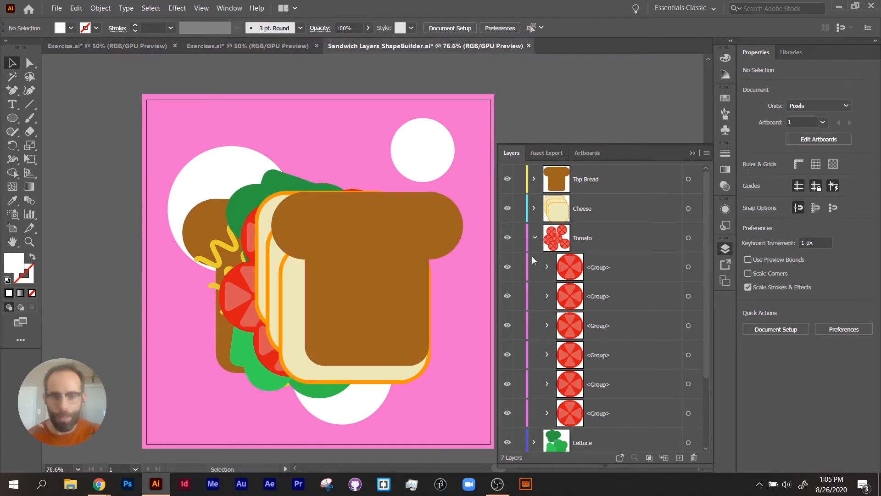
click(533, 237)
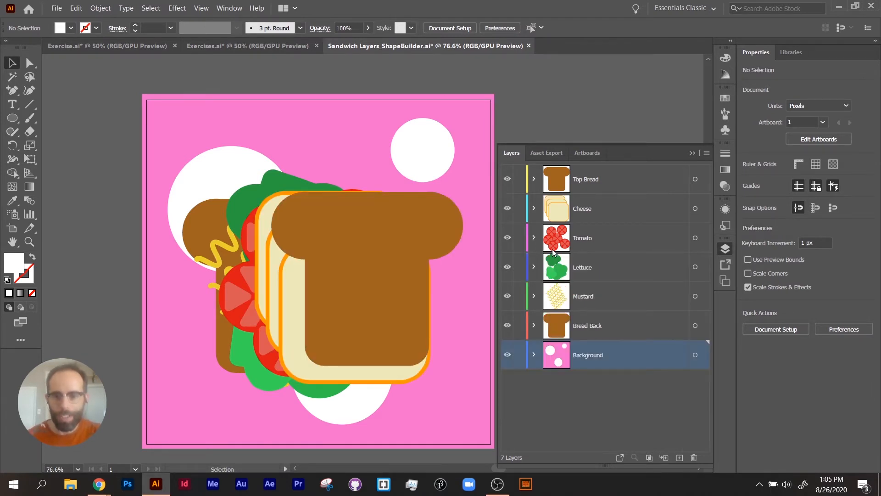
- Reorder the layers so Cheese sits directly above Bread Back and Mustard sits directly beneath Top Bread
click(560, 216)
mouse_move(561, 216)
mouse_down()
mouse_move(569, 275)
mouse_move(568, 262)
mouse_move(561, 288)
mouse_move(560, 199)
mouse_up()
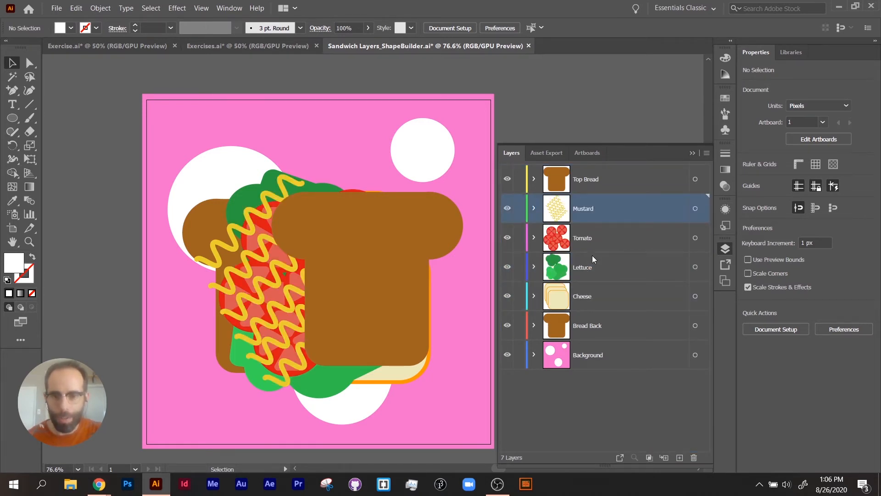
- Expand the Mustard layer to examine its individual lines and hide the Top Bread layer
click(533, 208)
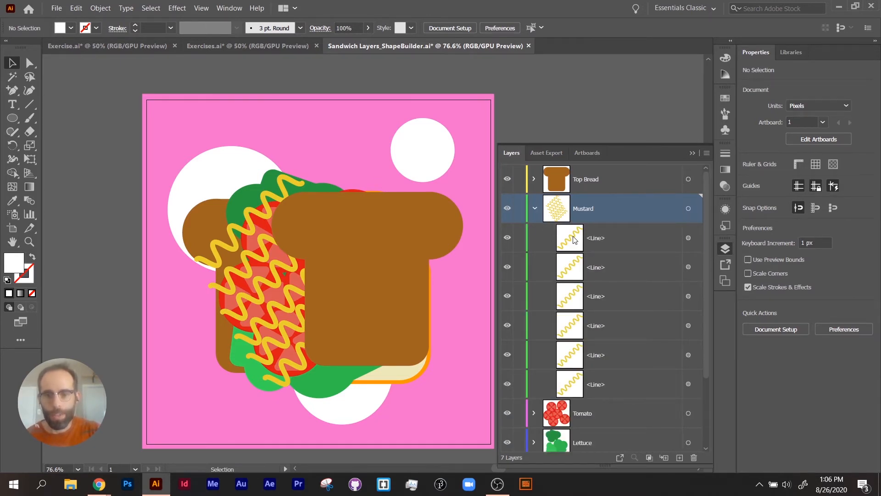
click(602, 238)
click(584, 212)
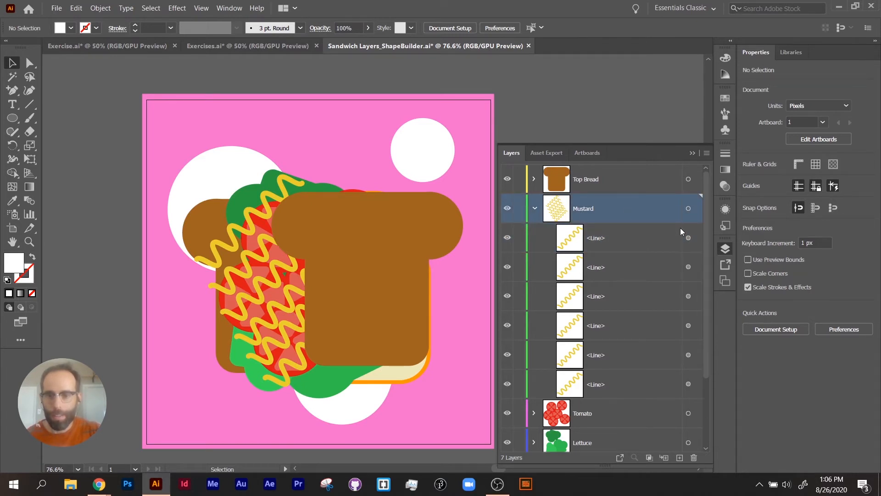
click(602, 244)
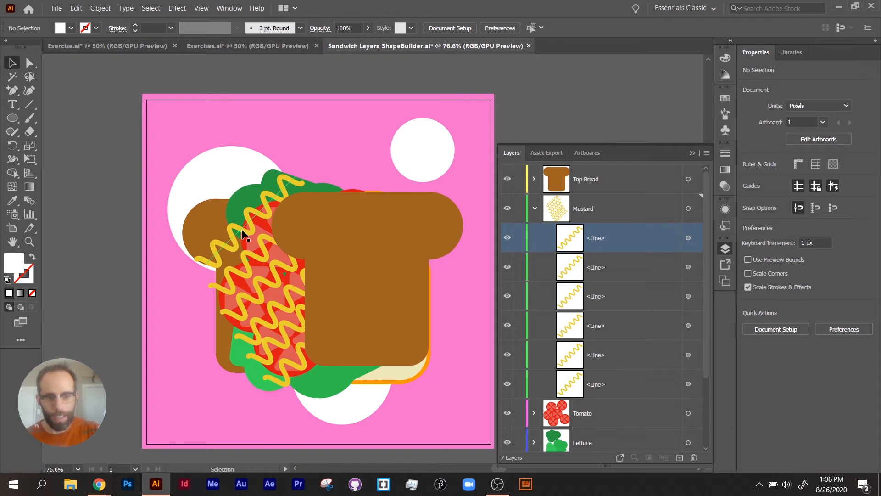
click(509, 181)
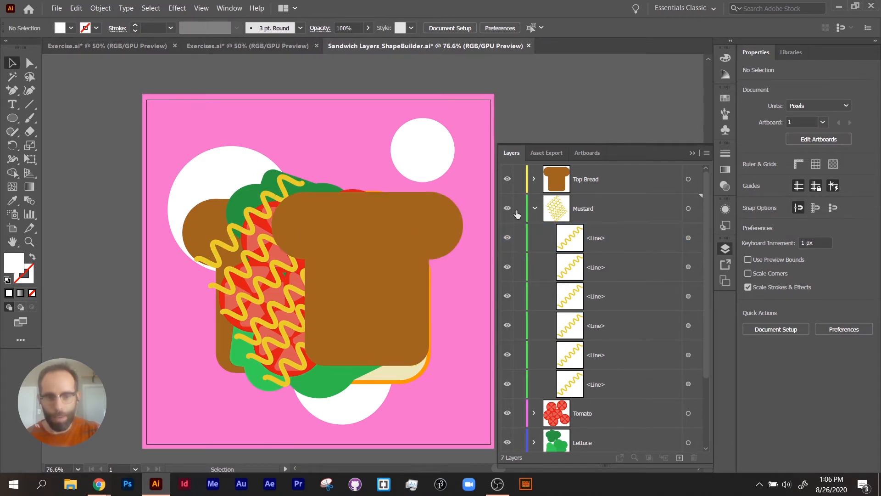
click(508, 180)
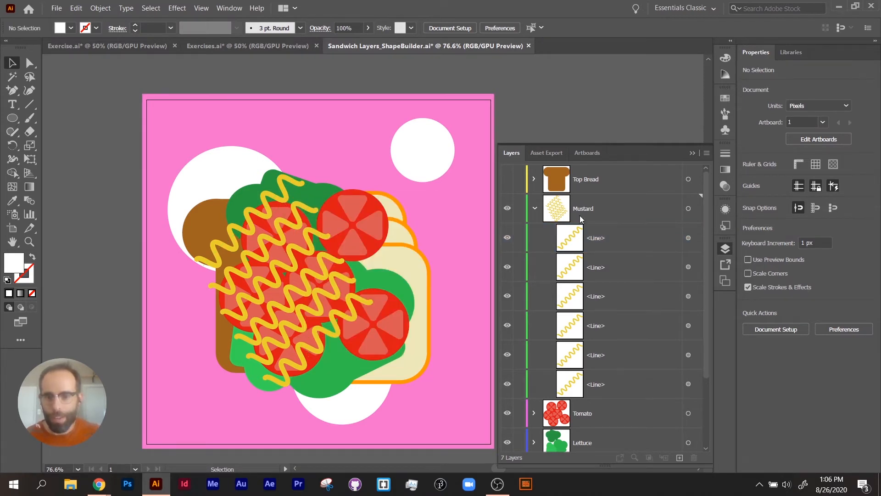
- Select the first line inside the Mustard layer and recolour its stroke red, then a pale off-white
click(597, 243)
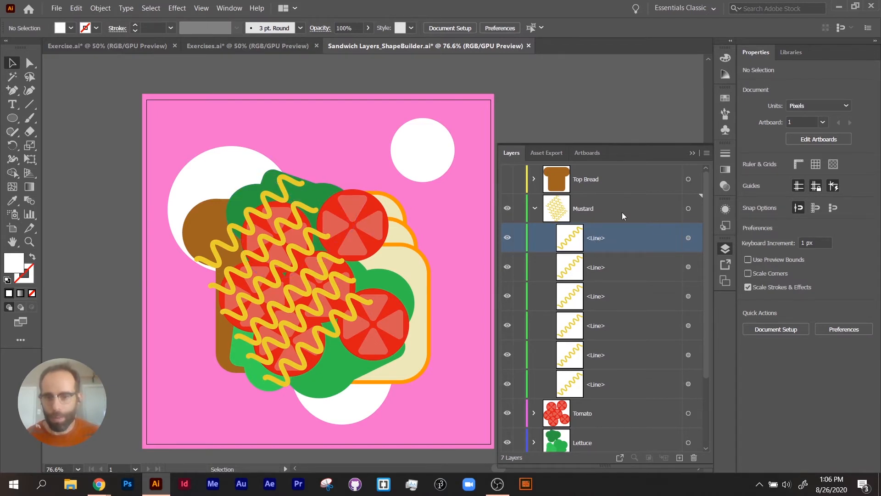
click(689, 238)
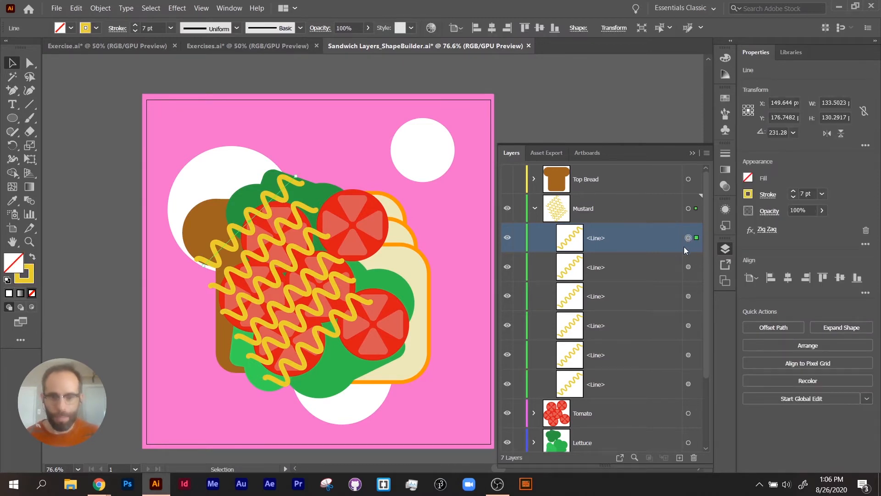
click(30, 278)
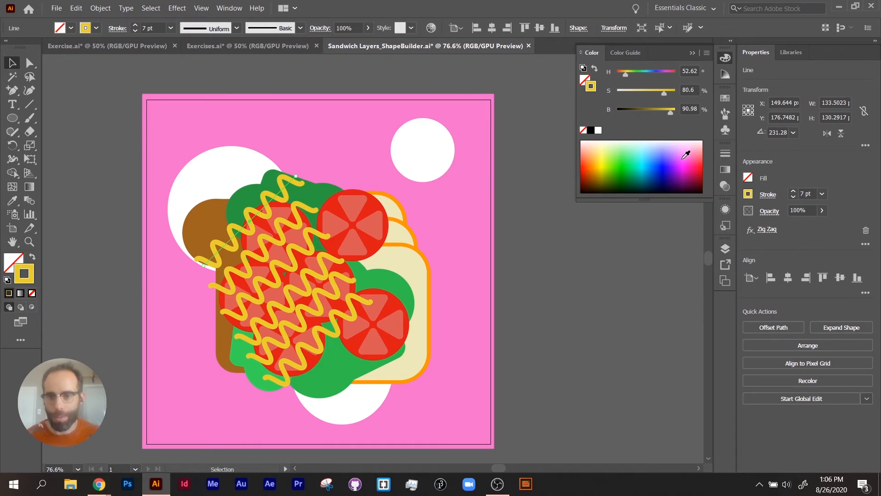
click(703, 164)
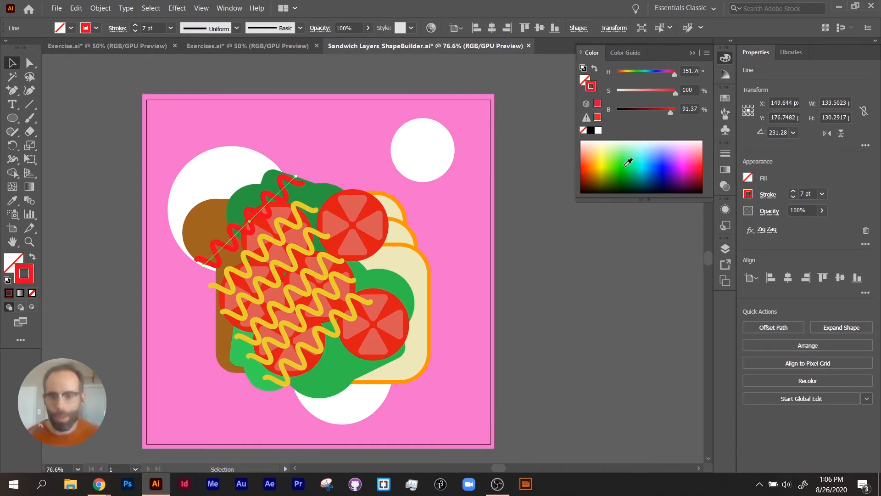
click(587, 143)
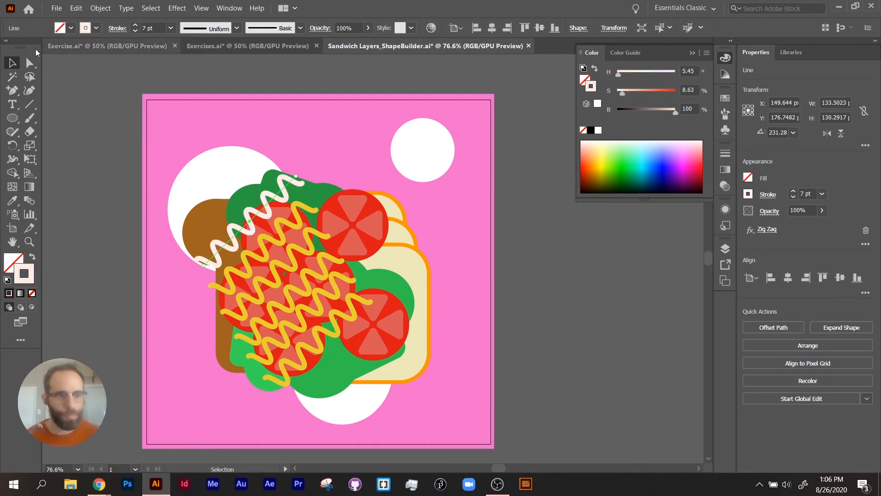
- Select everything on the Mustard layer and set the stroke colour of all its lines to white, ffffff
click(725, 249)
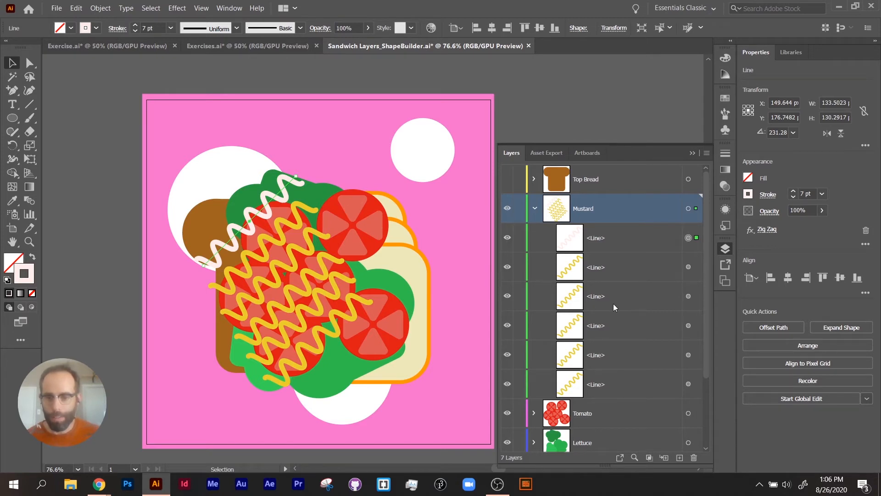
click(688, 209)
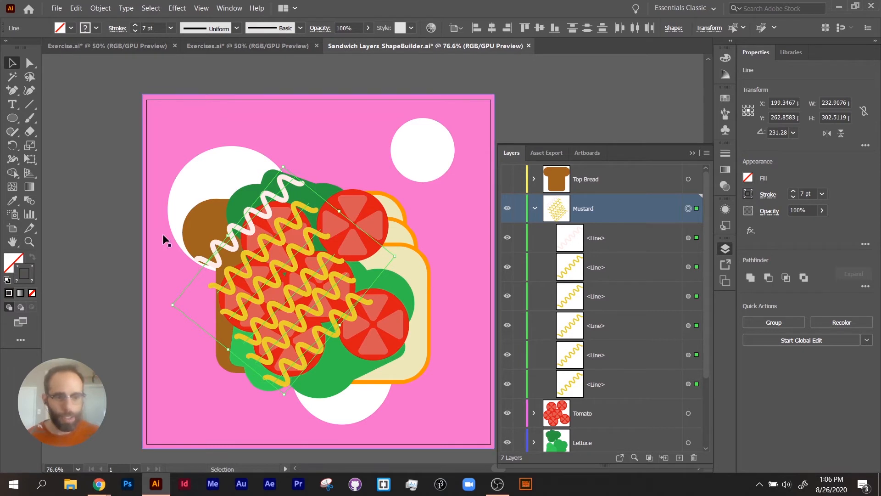
double_click(20, 268)
text(ffffff)
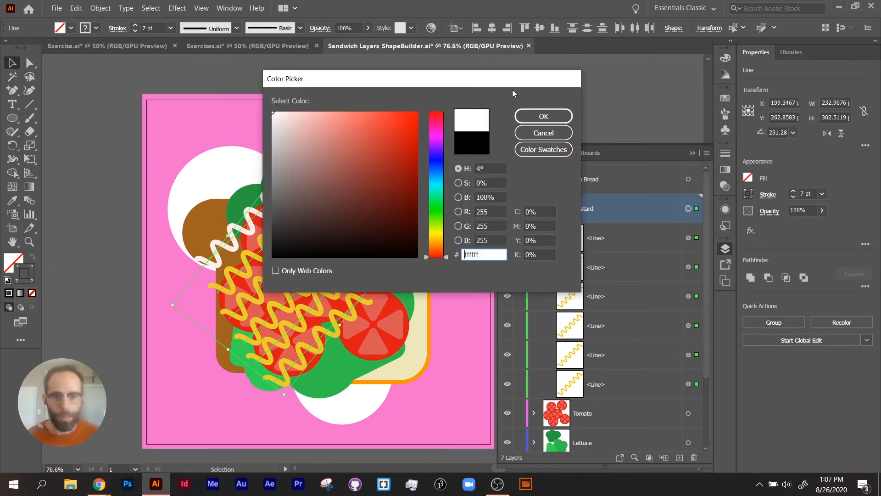
click(541, 117)
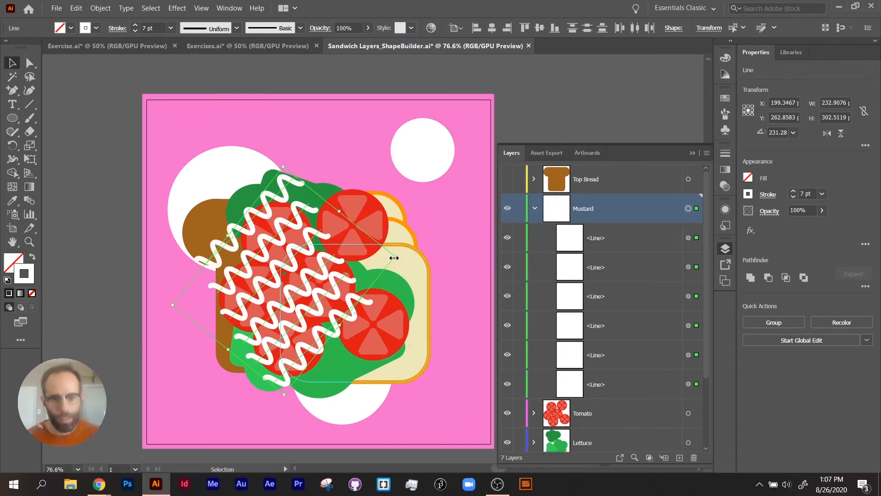
- Scale the white zigzag lines up together to about 279 by 358 px and rename the Mustard layer as Mayo
drag(394, 258, 438, 250)
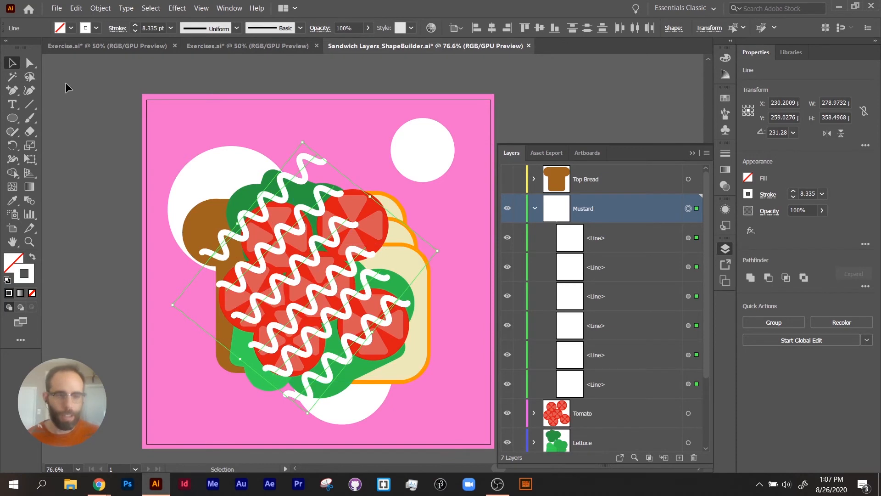
double_click(590, 209)
text(Mayo)
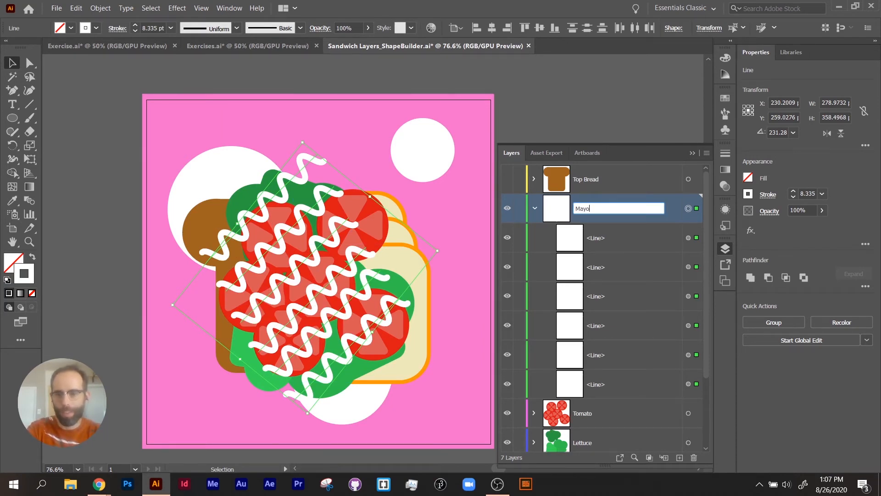
key(Return)
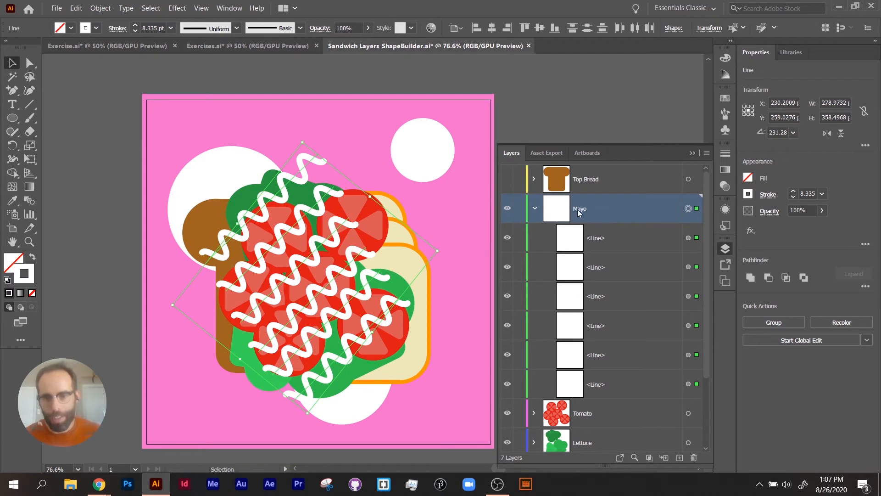
- Review the name setting in the Mayo layer's options and close them with the name kept
double_click(553, 212)
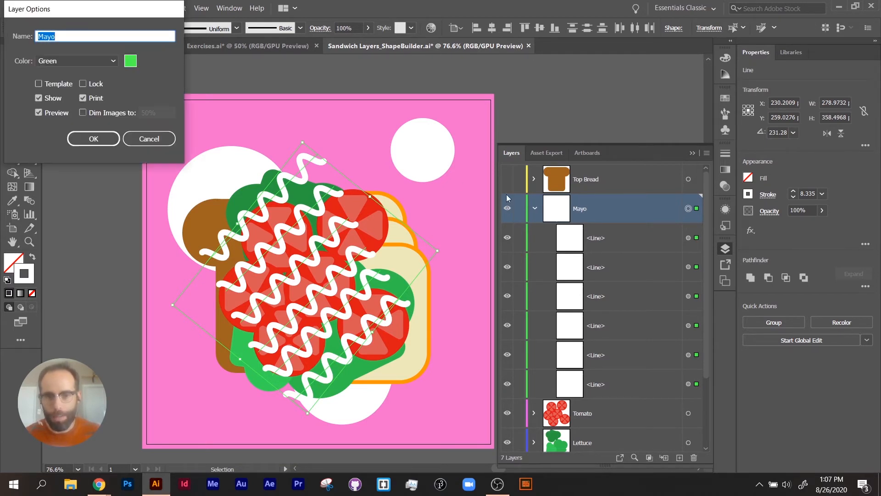
click(88, 37)
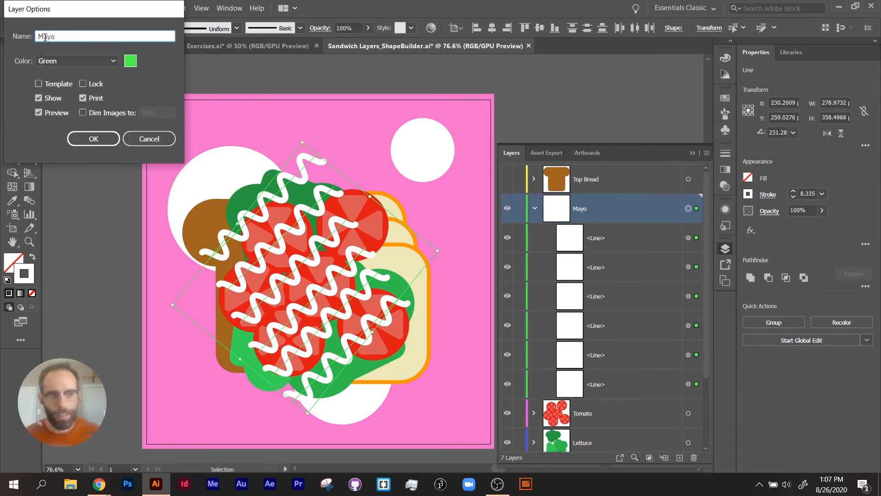
click(113, 139)
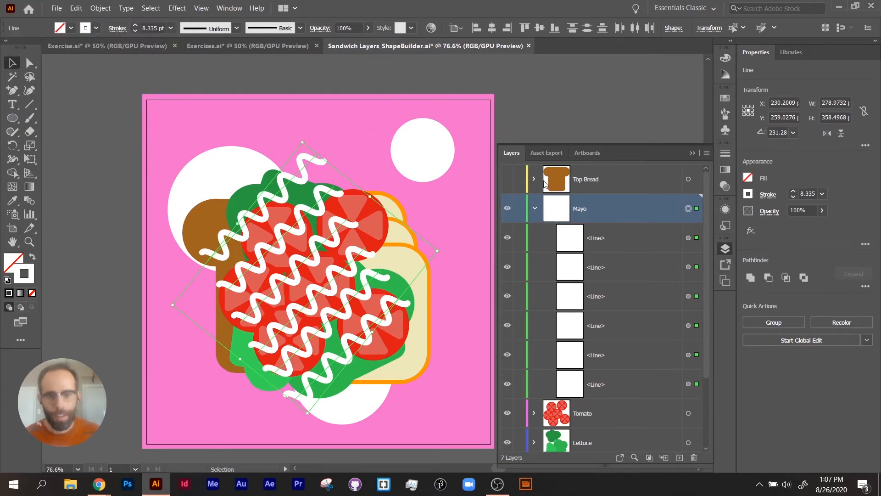
- Make the Top Bread layer visible again, deselect the lines and collapse the Mayo layer
click(507, 179)
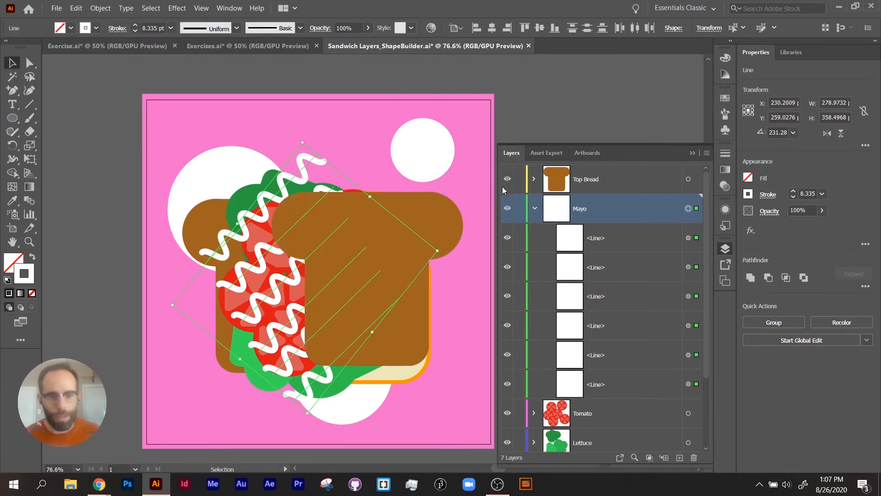
click(455, 67)
key(space)
drag(406, 252, 386, 180)
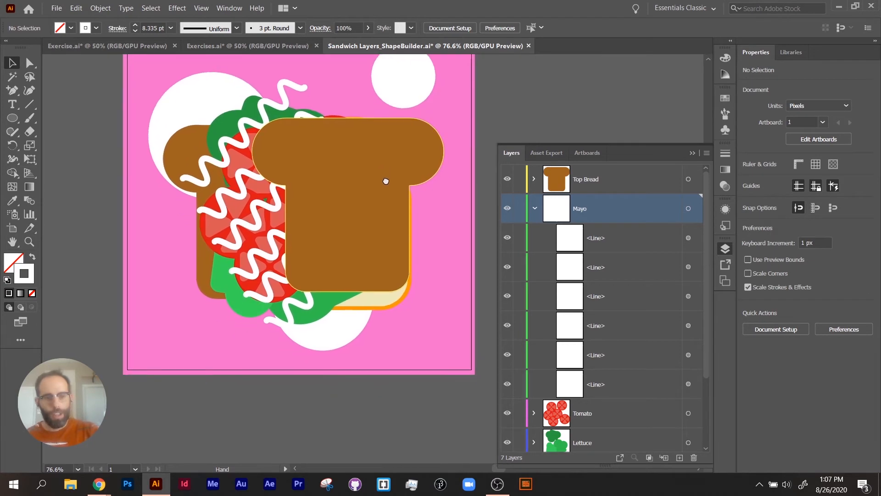
click(536, 208)
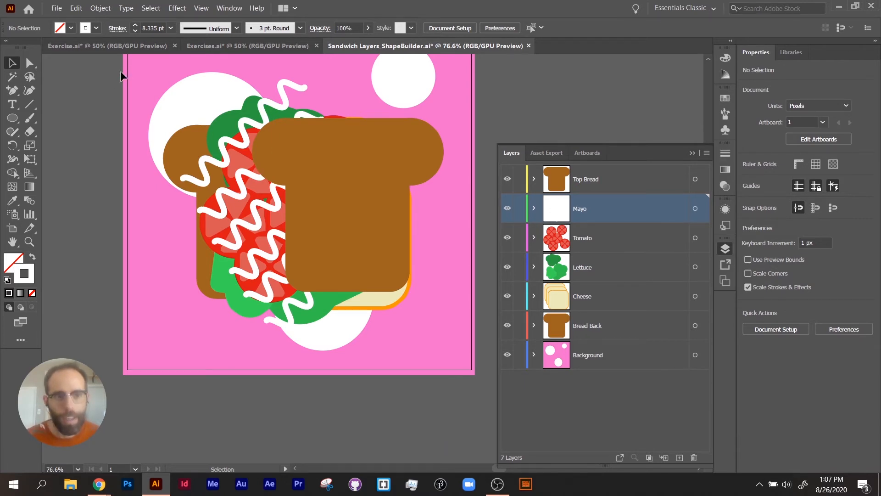
- Switch to the Exercise.ai document and select its three columns of squares in turn, ending with the green column, to compare their selection outlines
click(156, 45)
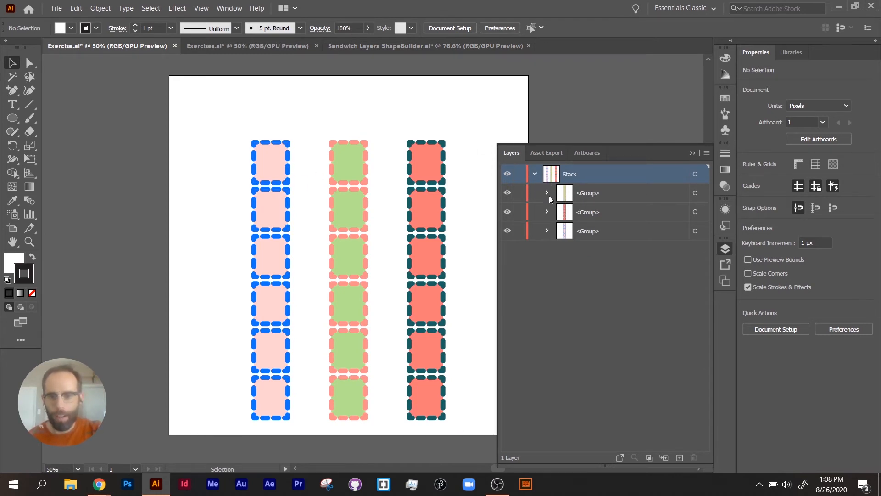
click(426, 252)
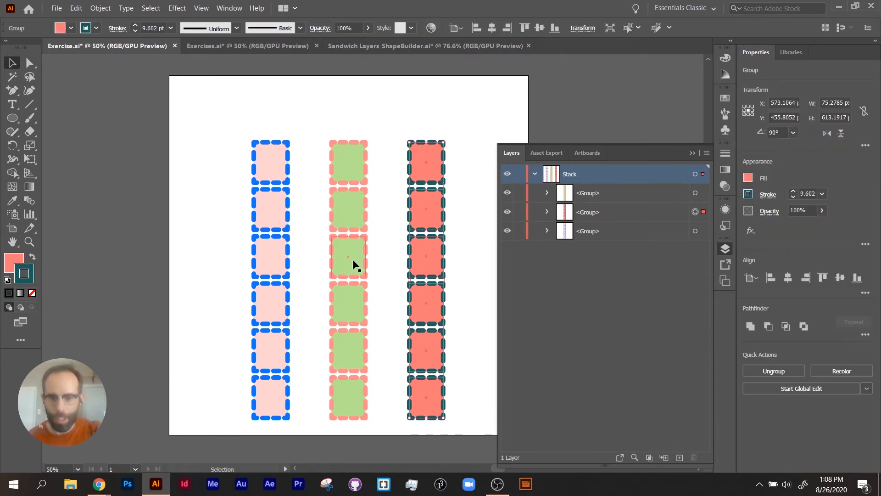
click(352, 259)
click(277, 254)
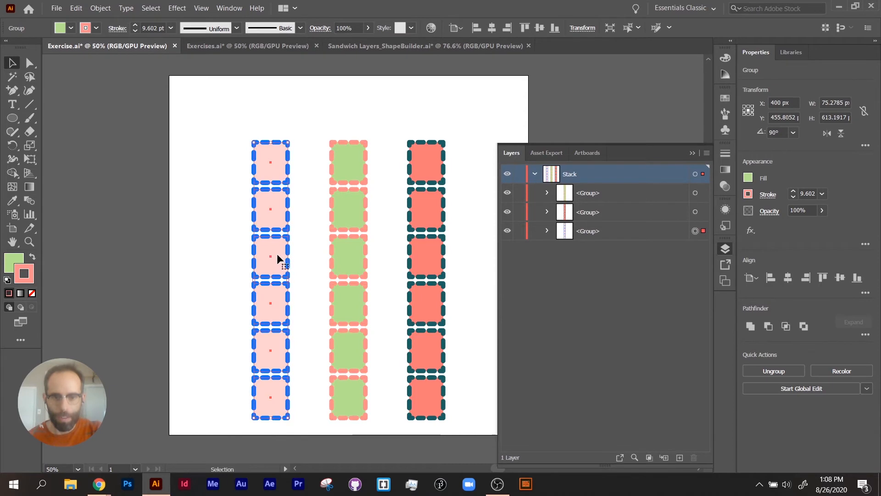
click(567, 304)
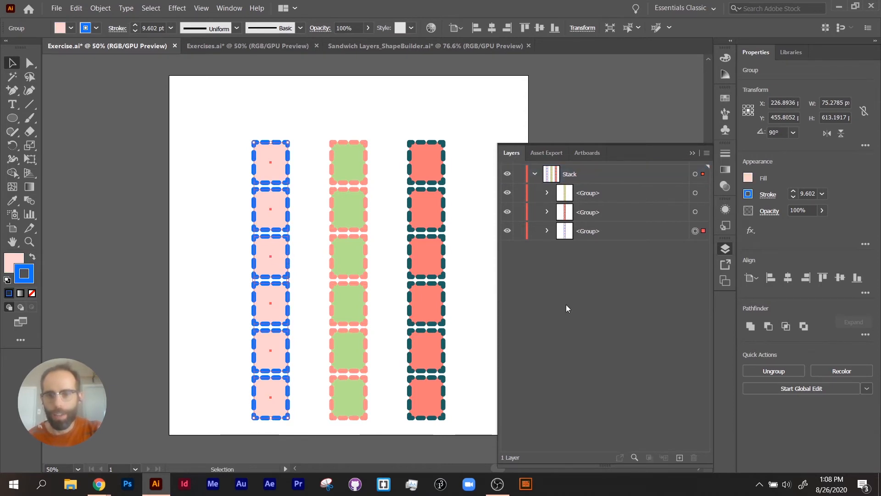
click(422, 257)
click(355, 260)
click(352, 259)
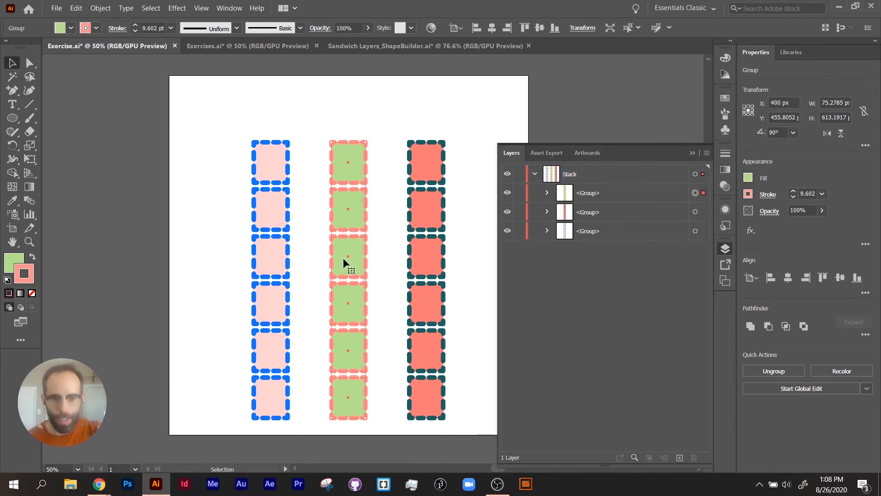
- Change the Stack layer's selection colour to blue in its layer options
key(ctrl+equal)
key(ctrl+equal)
key(ctrl+equal)
key(ctrl+equal)
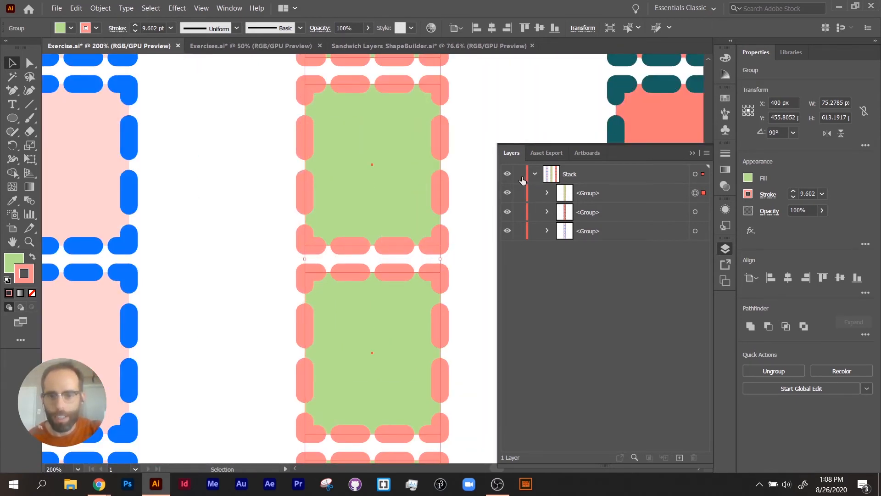
double_click(545, 178)
click(106, 62)
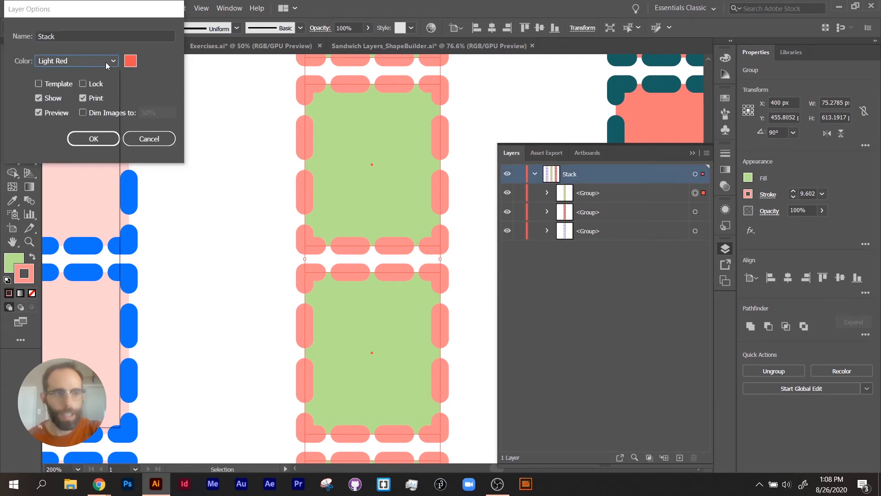
click(94, 92)
click(94, 138)
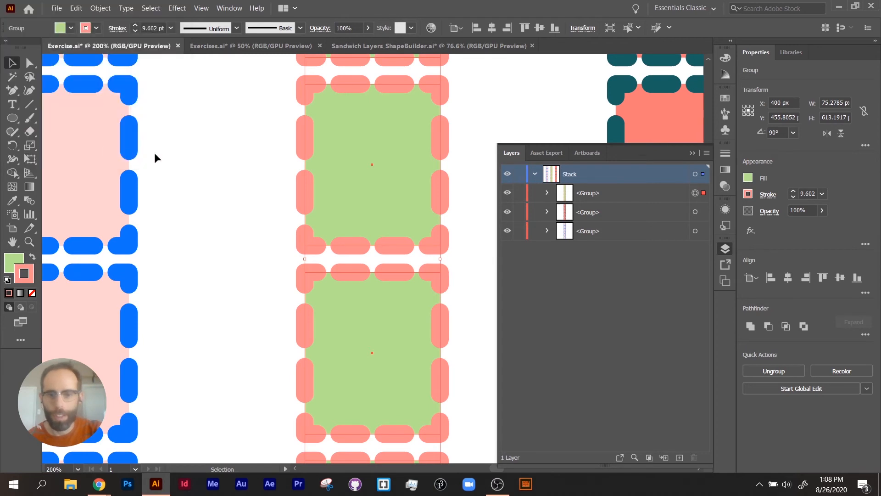
click(481, 225)
click(433, 278)
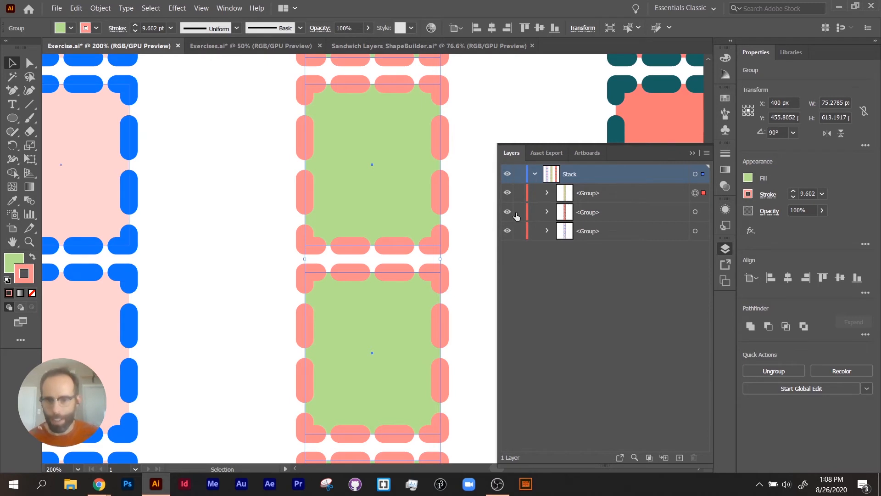
- Highlight the first group in the Stack layer's contents, then collapse the Stack layer
click(615, 202)
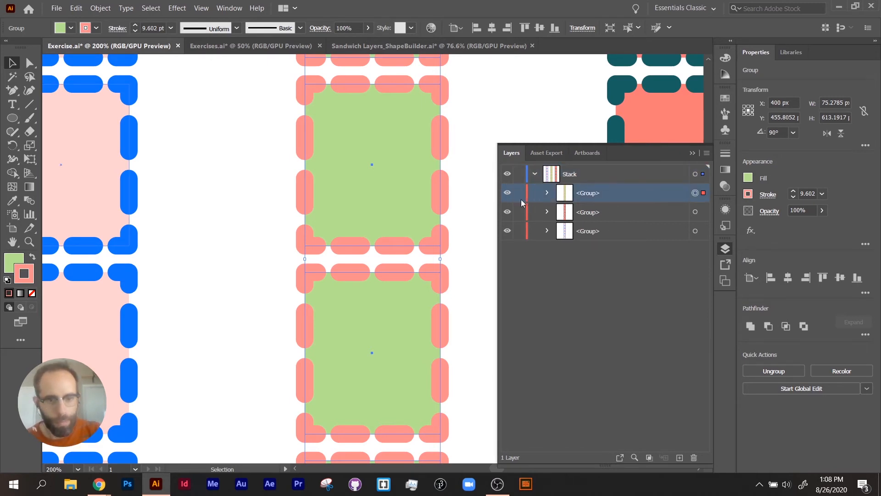
key(ctrl+minus)
click(535, 174)
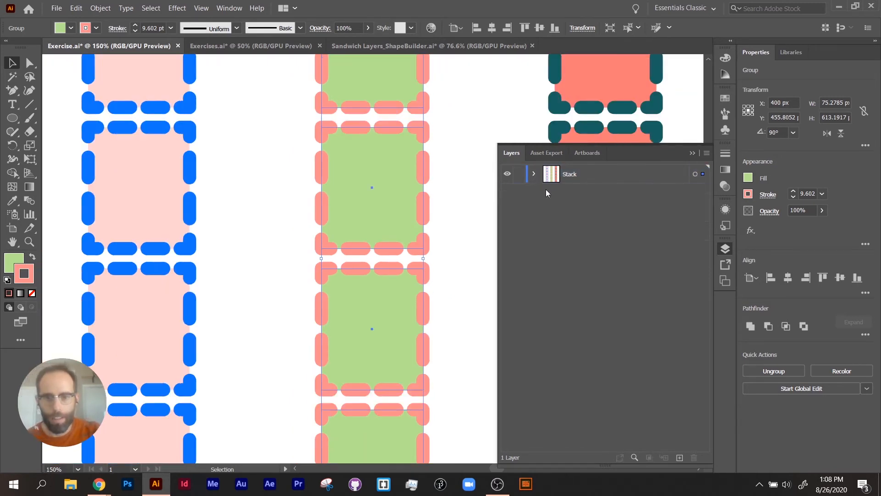
- Add a new layer above the Stack layer
key(ctrl+minus)
key(ctrl+minus)
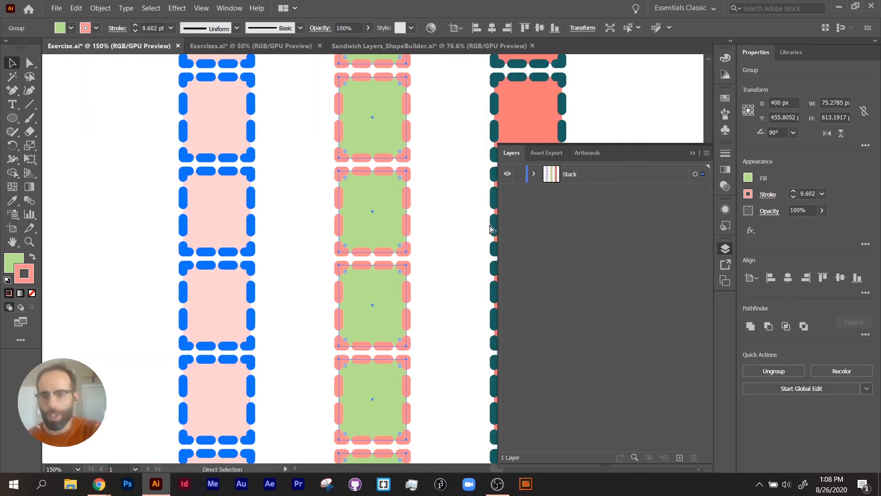
key(v)
drag(399, 256, 354, 260)
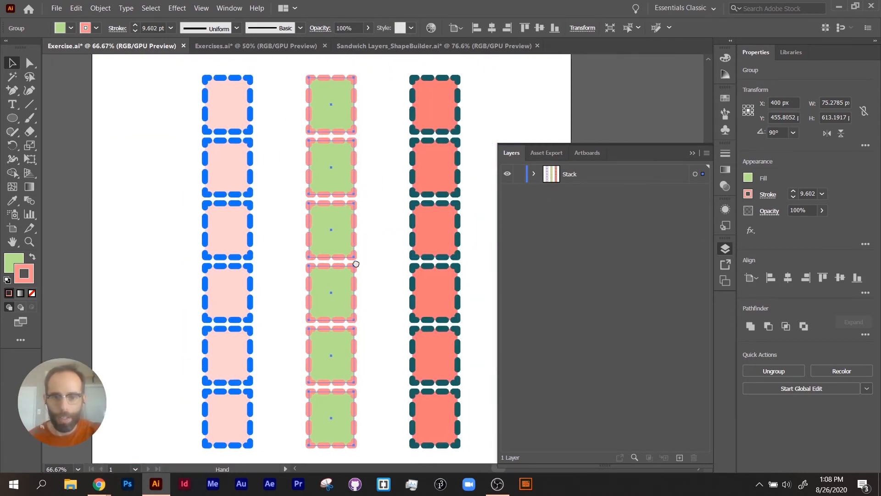
click(676, 459)
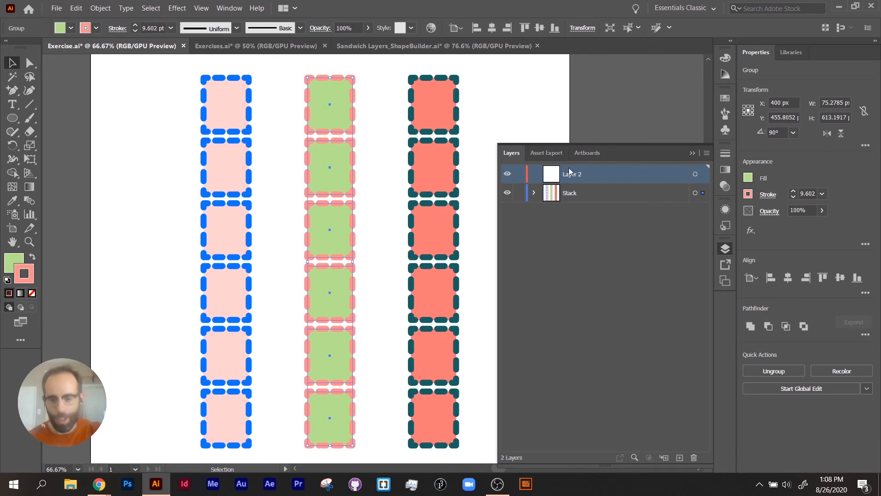
- Deselect the green column, restore the default fill and stroke, and swap them to get a black fill with a white stroke
key(ctrl+minus)
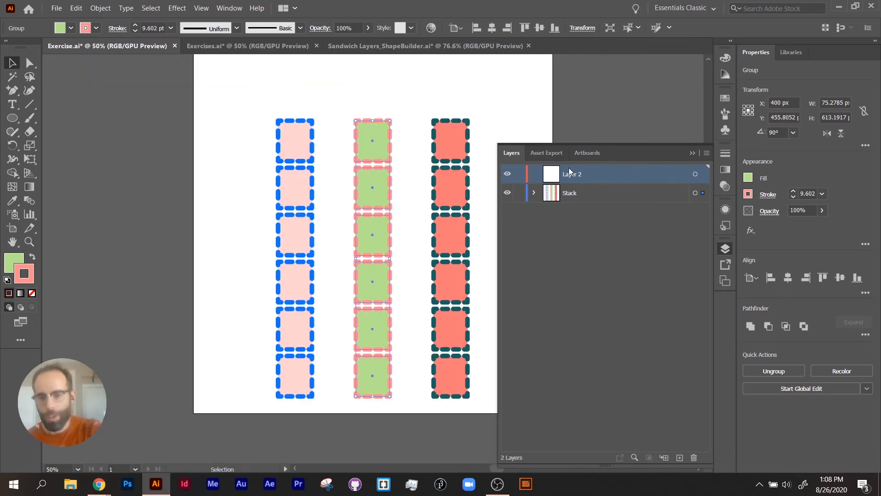
click(8, 279)
key(ctrl+z)
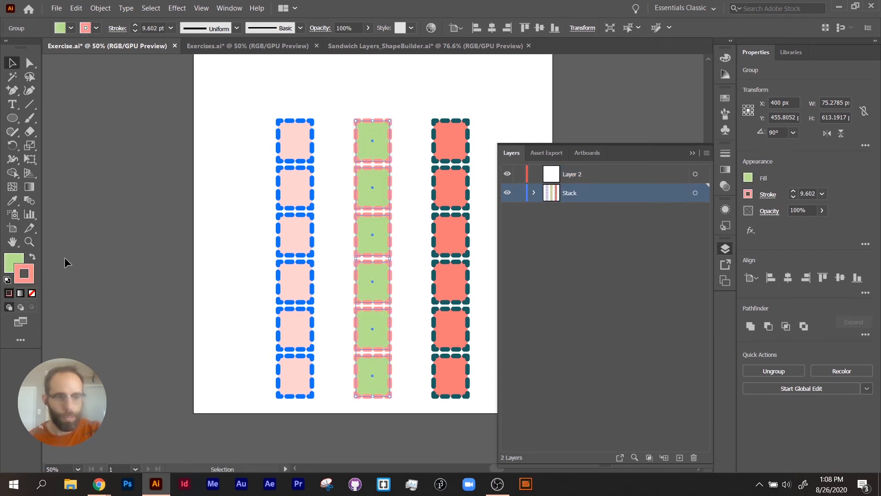
click(64, 257)
click(7, 279)
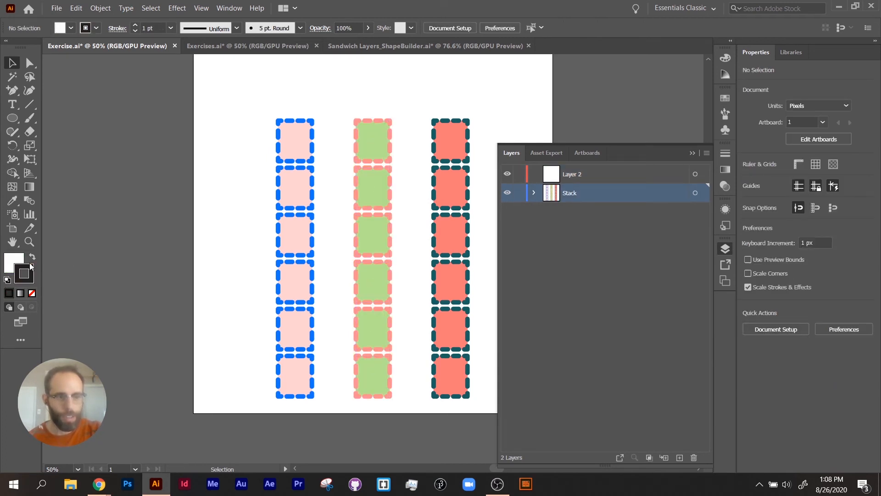
click(32, 257)
- Draw a black square about 1003 px wide with the Rectangle tool, covering the whole artboard and its artwork
key(F7)
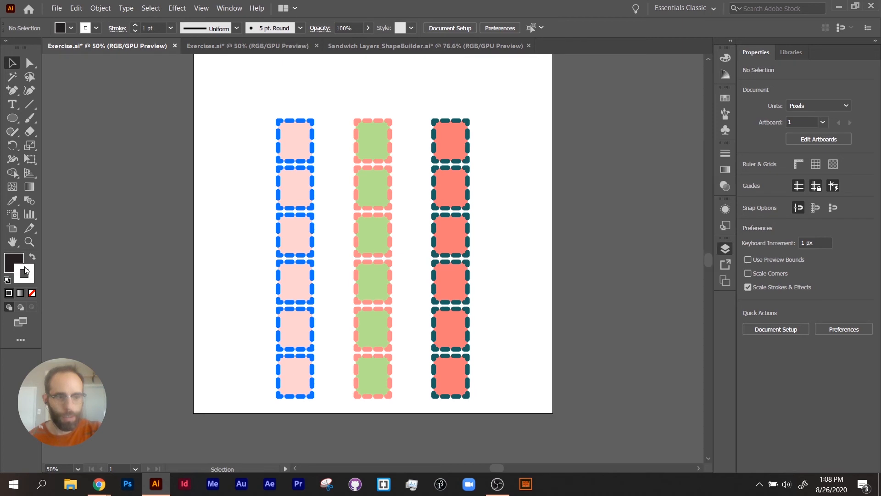
key(F6)
click(12, 121)
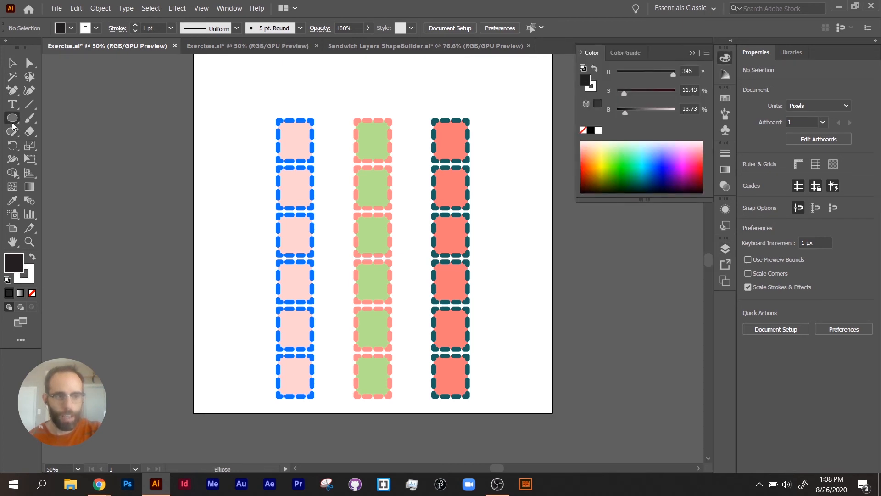
drag(13, 126, 46, 120)
key(ctrl+minus)
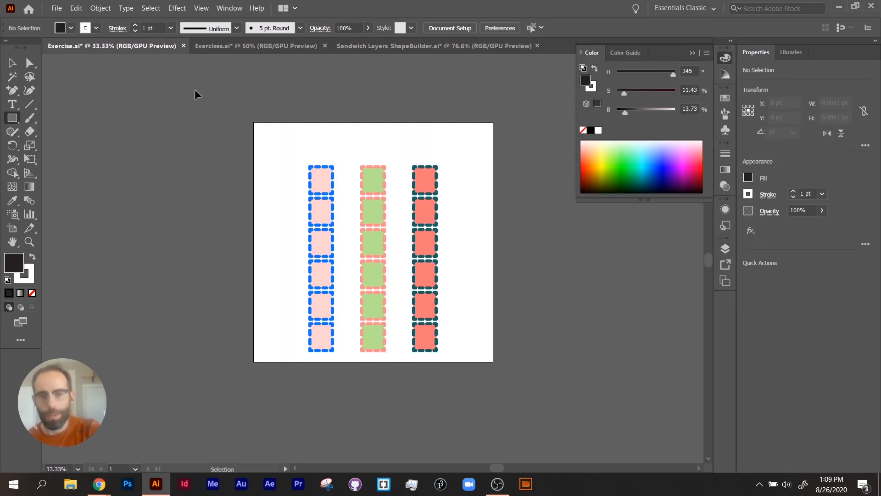
drag(237, 112, 536, 412)
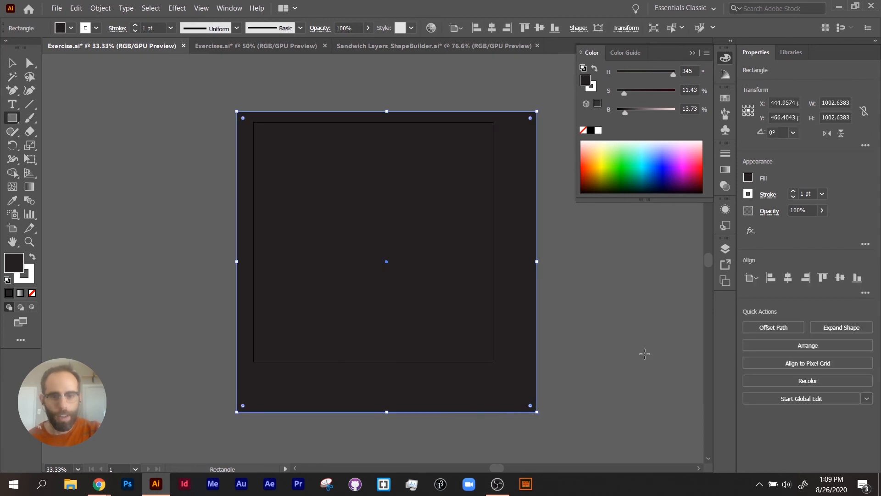
- Move the black rectangle out of the Stack layer into Layer 2, and collapse the Stack layer
click(726, 248)
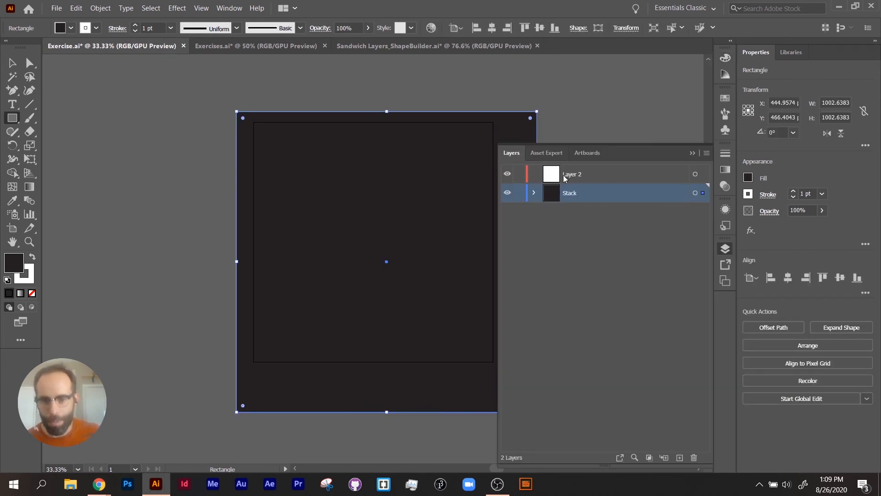
click(535, 192)
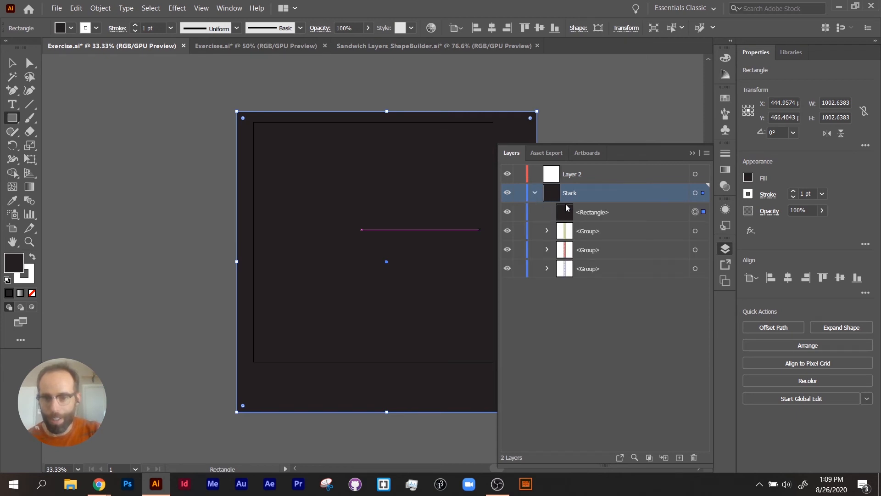
drag(598, 219, 566, 174)
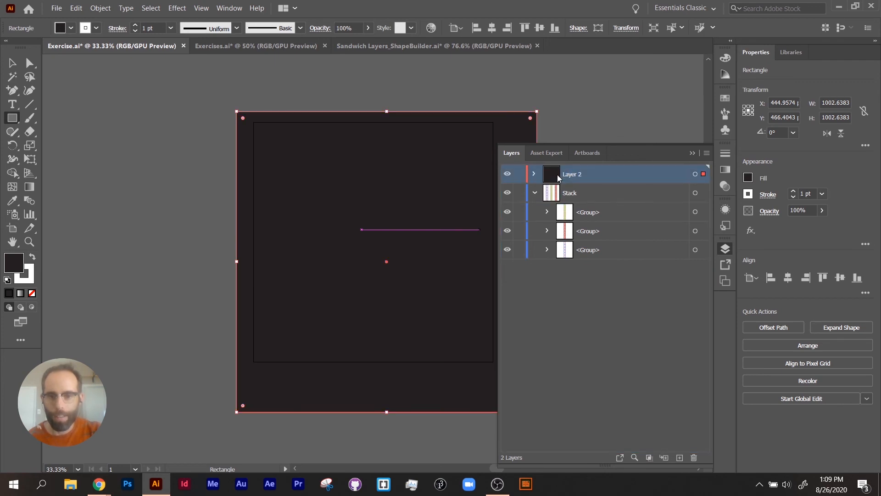
click(535, 193)
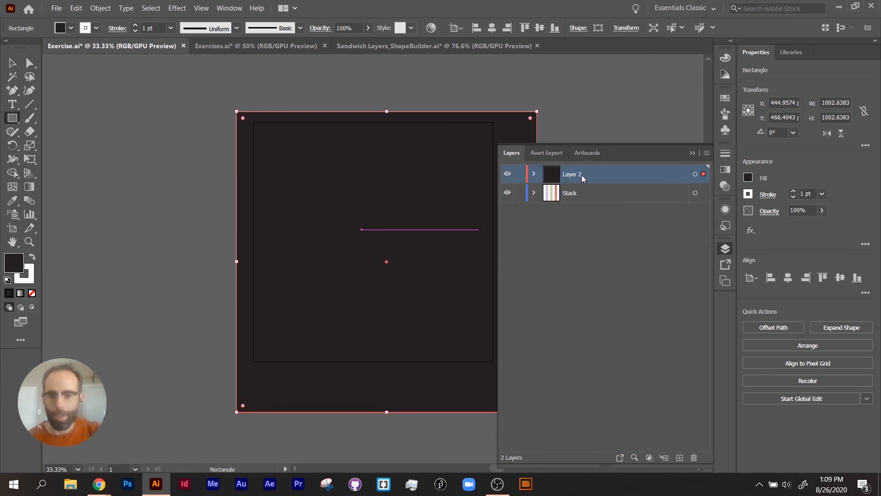
- Move Layer 2 below the Stack layer and rename it Background
drag(582, 177, 567, 237)
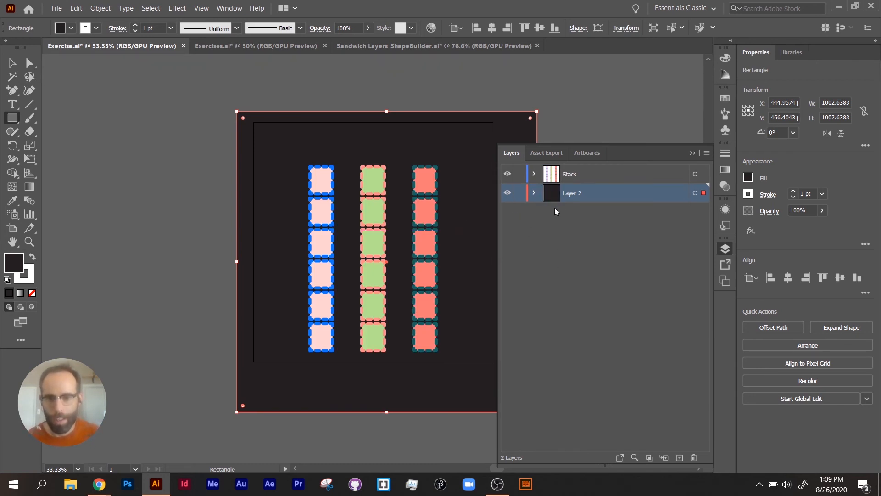
double_click(573, 193)
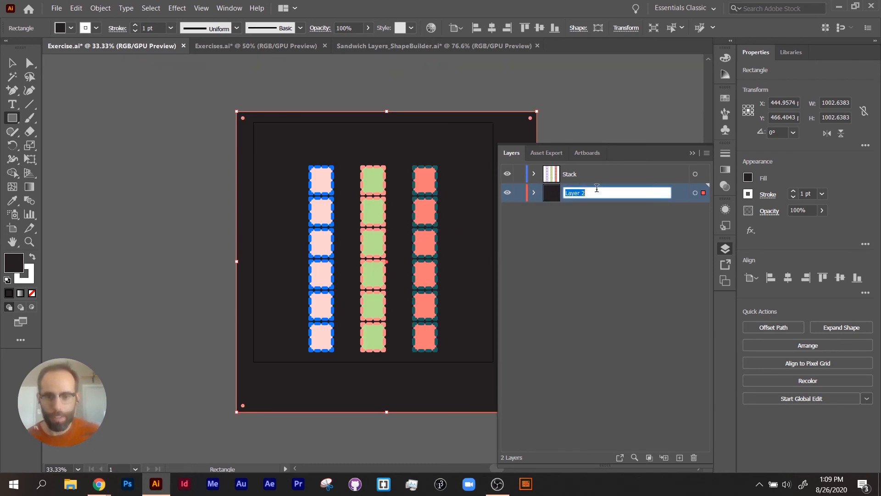
text(Background)
key(Return)
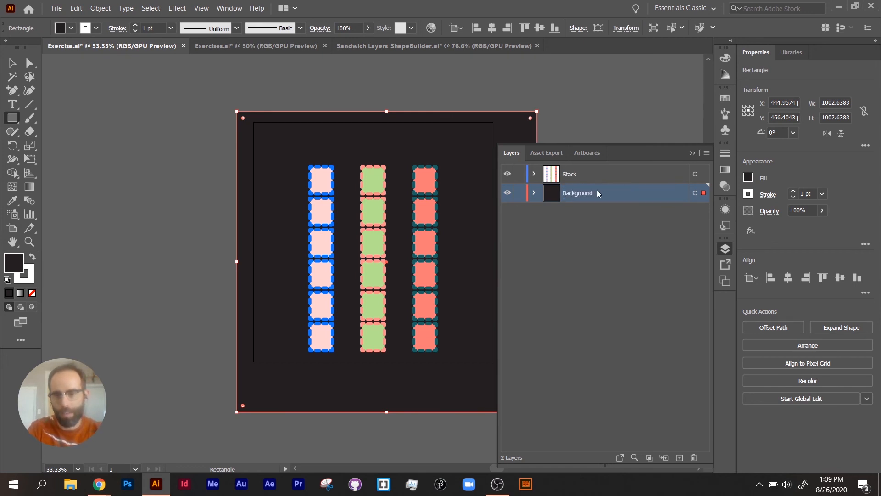
click(604, 240)
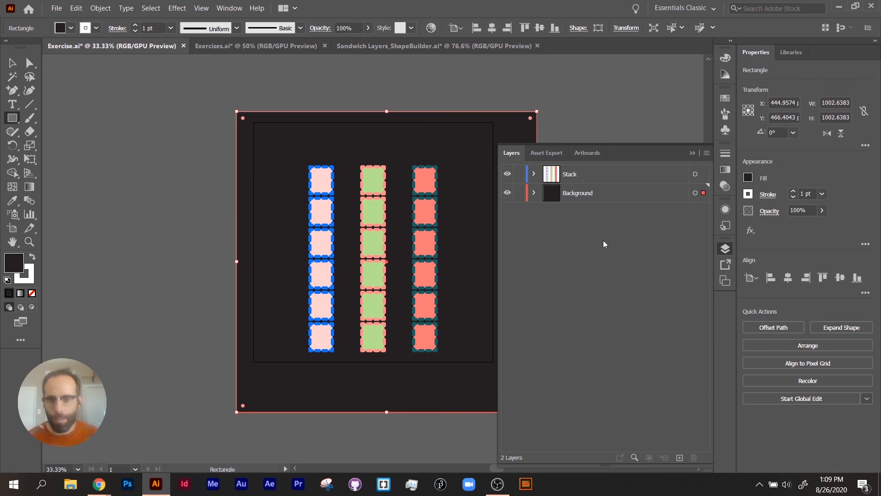
- Expand the Background and Stack layers and the green column's group, and highlight entries to examine how objects nest
click(534, 193)
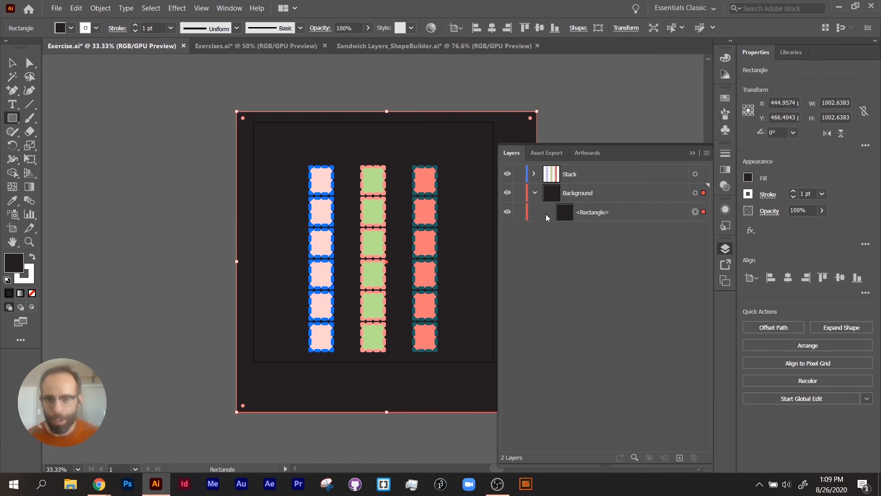
click(534, 174)
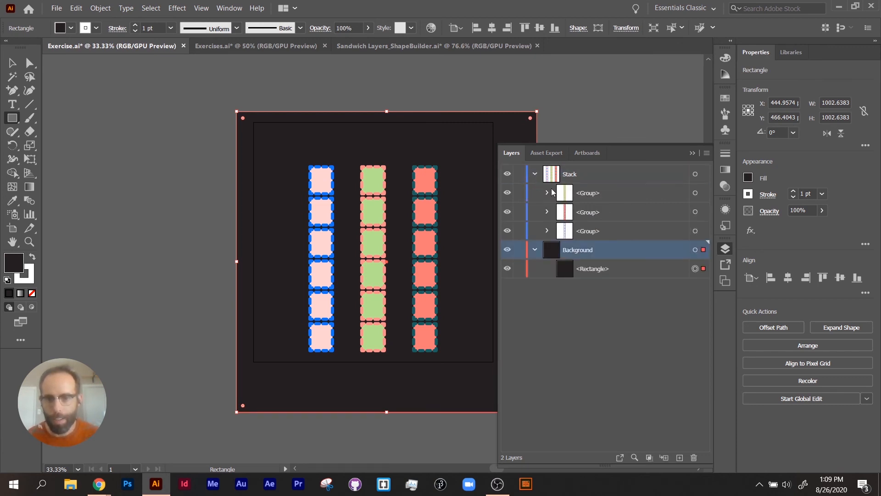
click(546, 193)
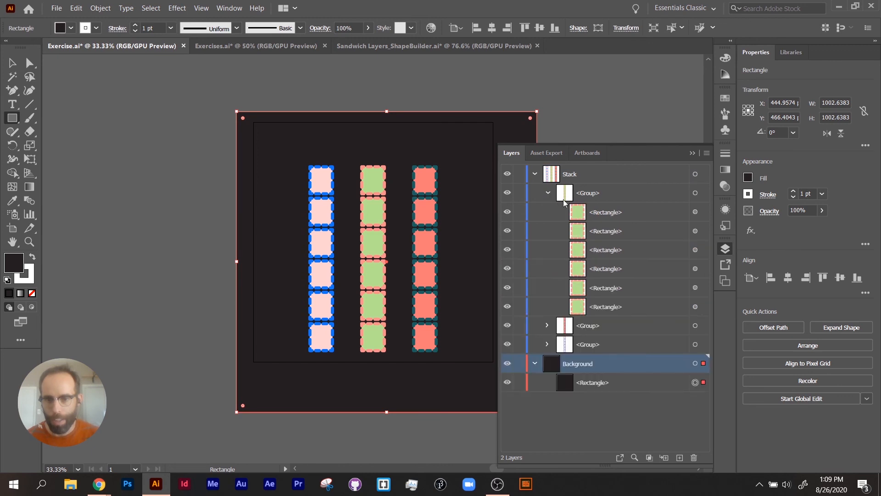
click(611, 219)
click(614, 251)
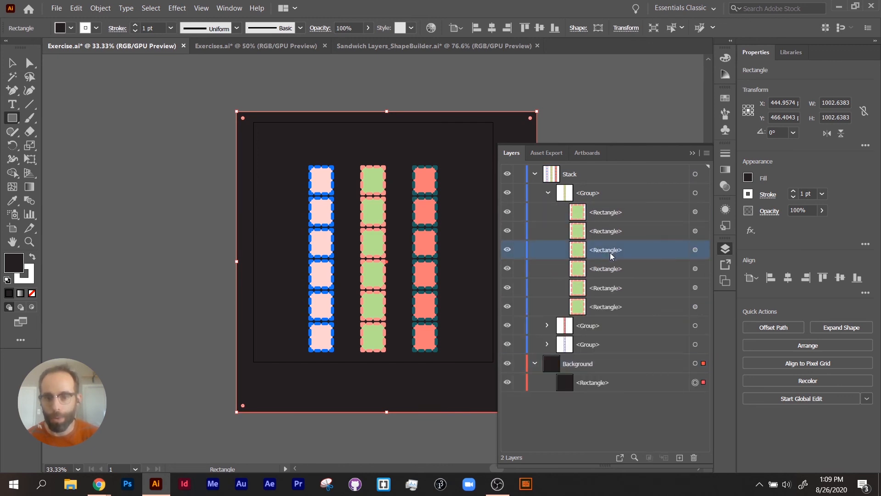
click(589, 194)
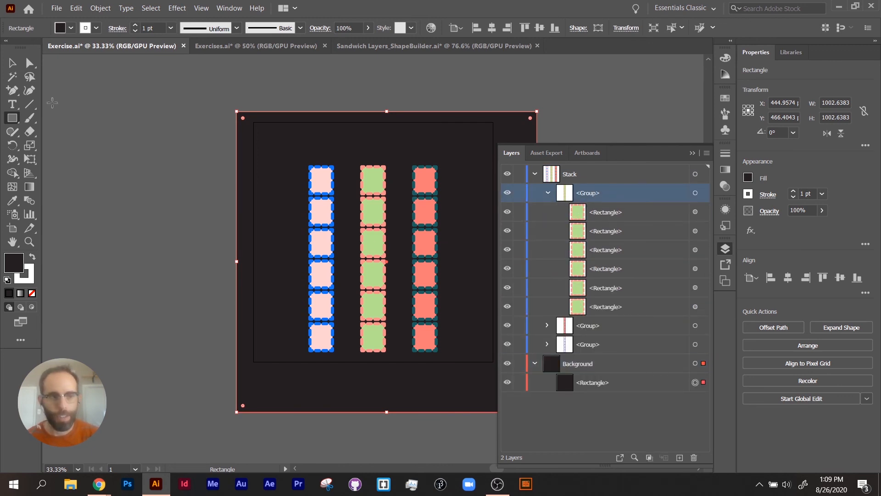
- Isolate the green column's group, move its third square from the top about 60 px to the right, and exit isolation mode
click(12, 62)
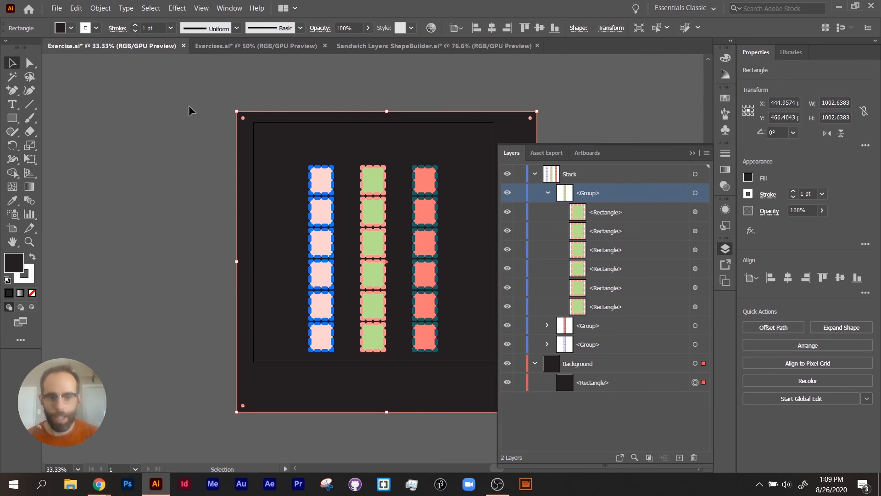
click(373, 203)
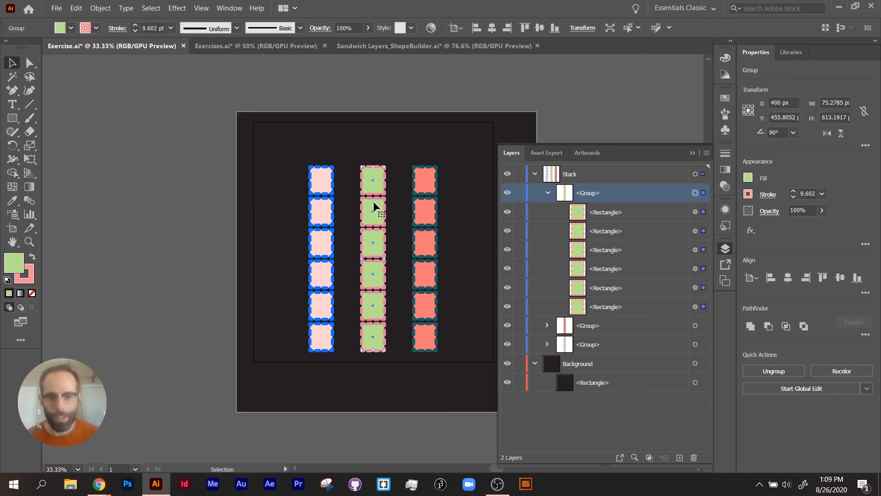
double_click(378, 244)
click(376, 245)
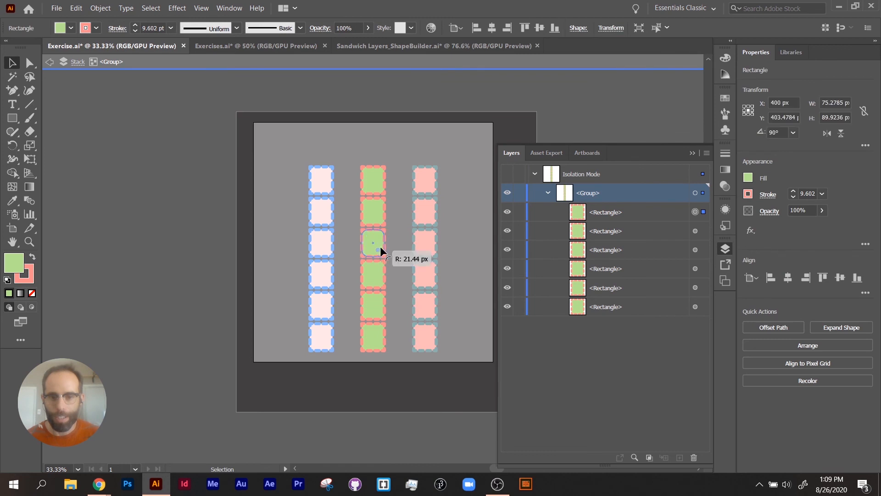
drag(379, 238, 395, 239)
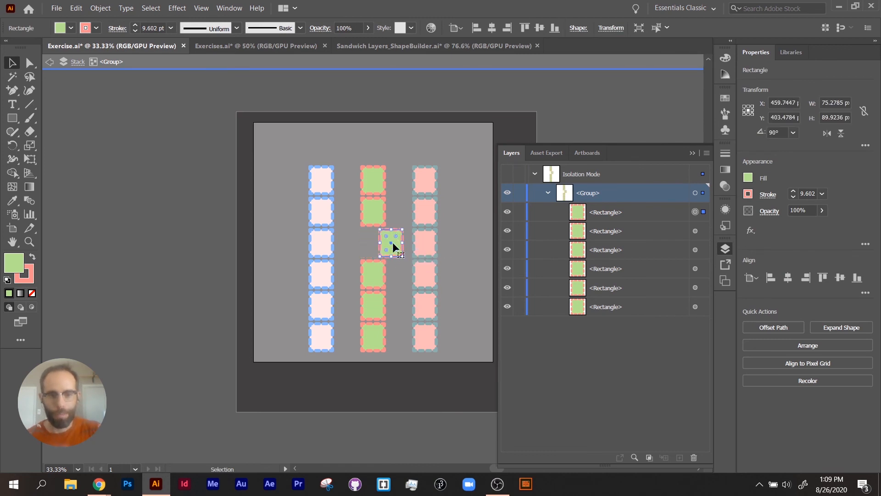
key(Escape)
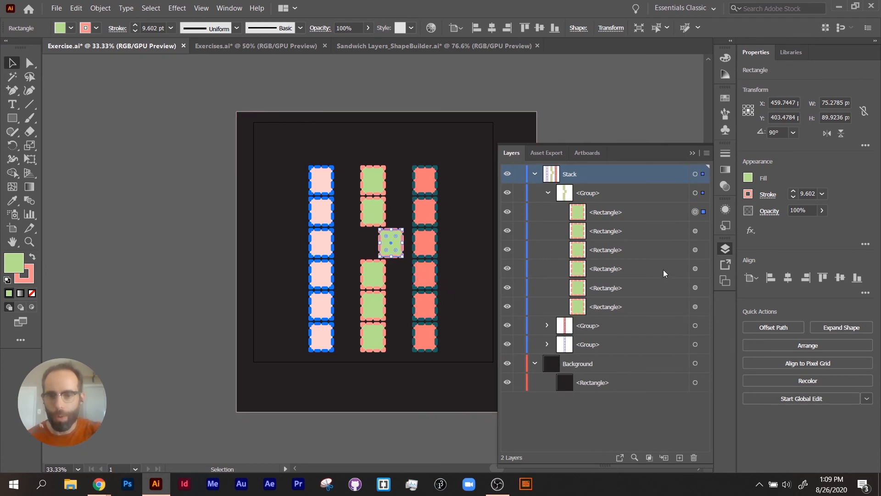
- Target the fourth green square through its entry in the layer list and nudge it left to X 329 px
click(695, 269)
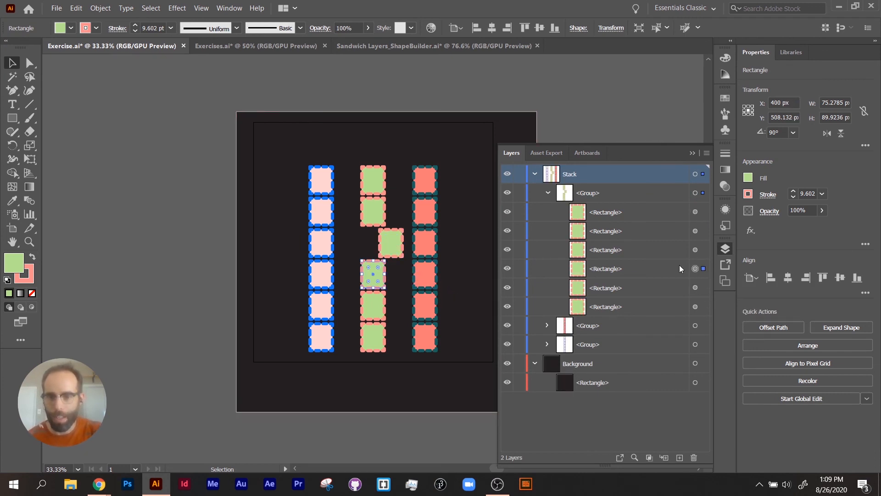
key(Left)
key(Left)
key(Left)
key(Left)
key(Left)
key(Left)
key(Left)
key(Left)
key(Left)
key(Left)
key(Left)
key(Left)
key(Left)
key(Left)
key(Left)
key(Left)
key(Left)
key(Left)
key(Left)
key(Left)
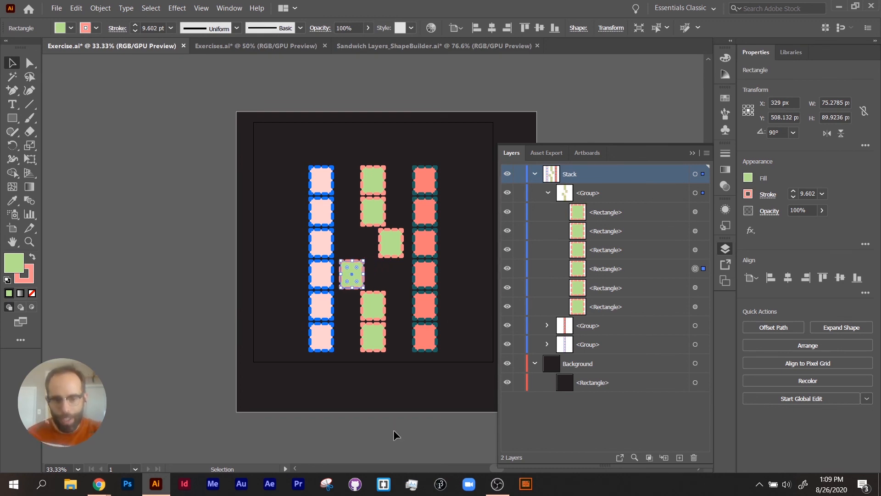
- Select the background rectangle and the green column's group in turn to compare their entries in the layer list
click(367, 379)
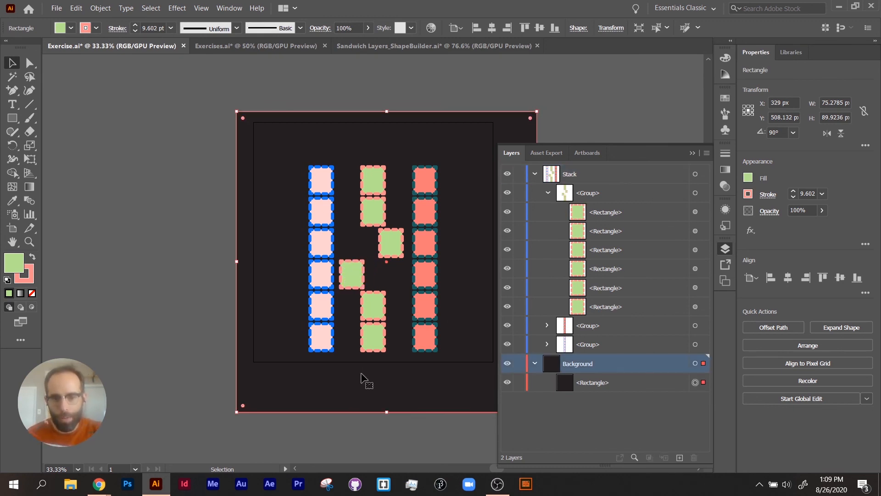
click(375, 212)
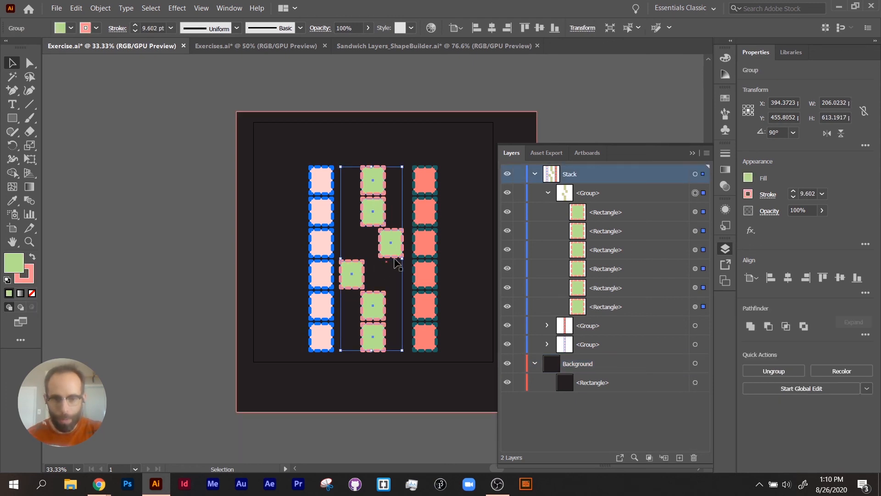